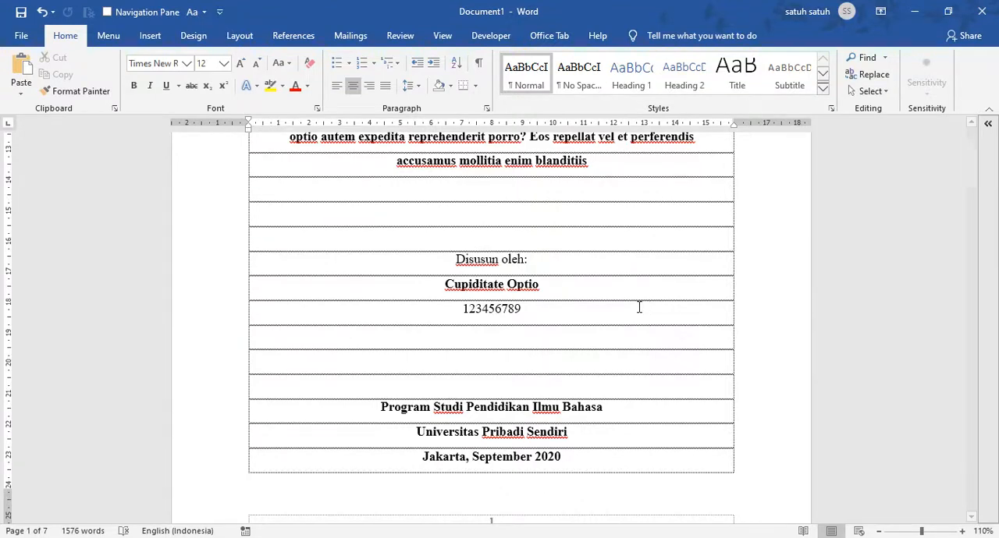
# Examine the cover page with its footer page number and the start of Chapter 1 Introduction
pyautogui.scroll(7, 617, 283)
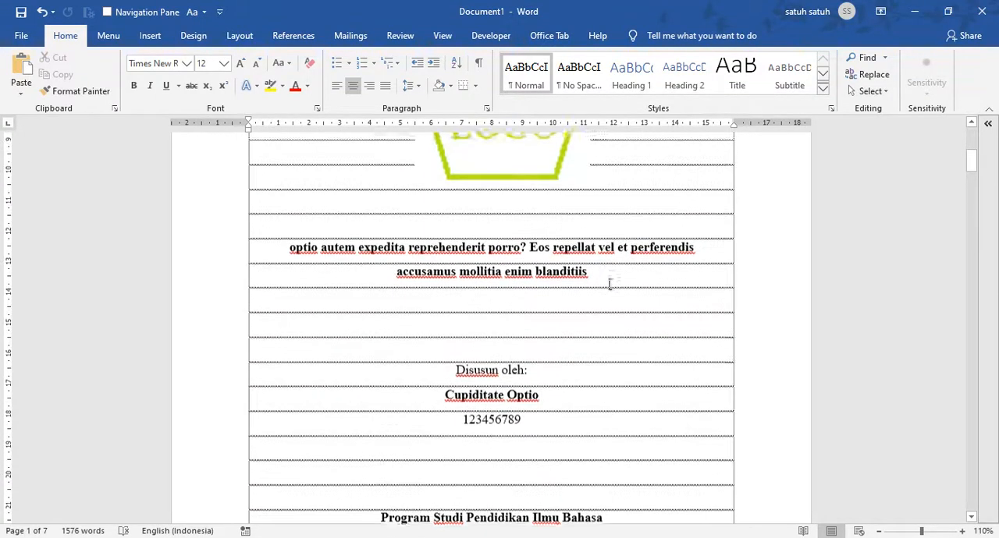
pyautogui.scroll(3, 671, 304)
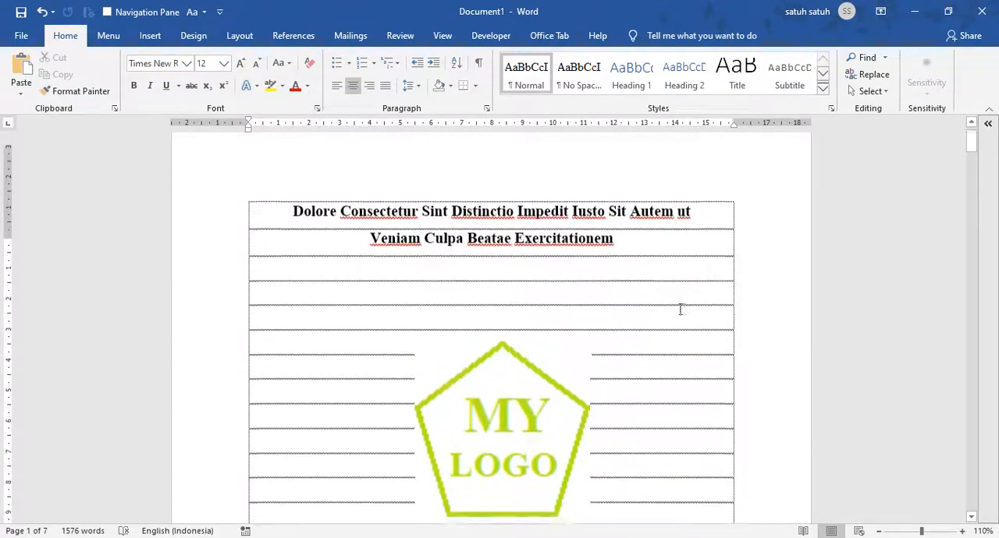
pyautogui.scroll(-6, 644, 301)
pyautogui.scroll(-4, 646, 306)
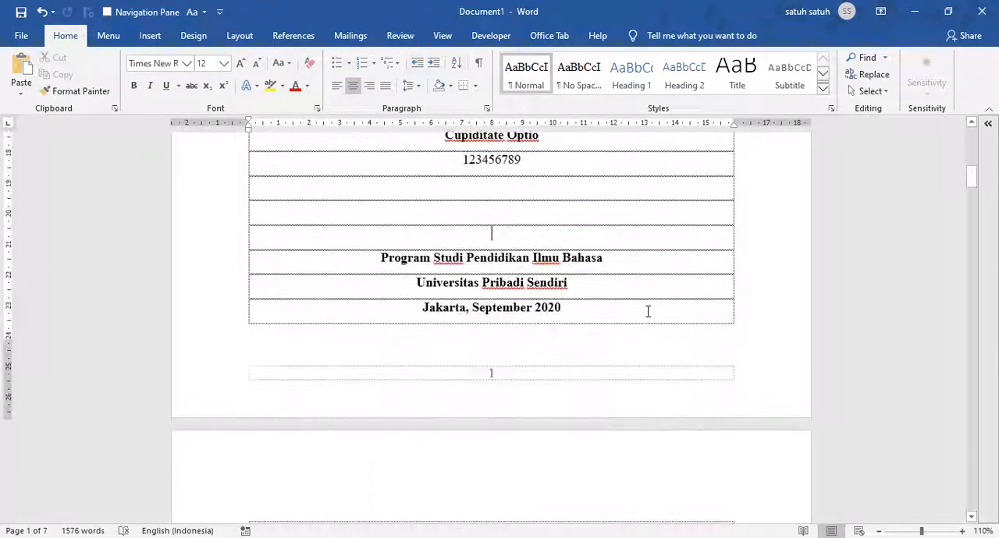
pyautogui.scroll(-5, 640, 307)
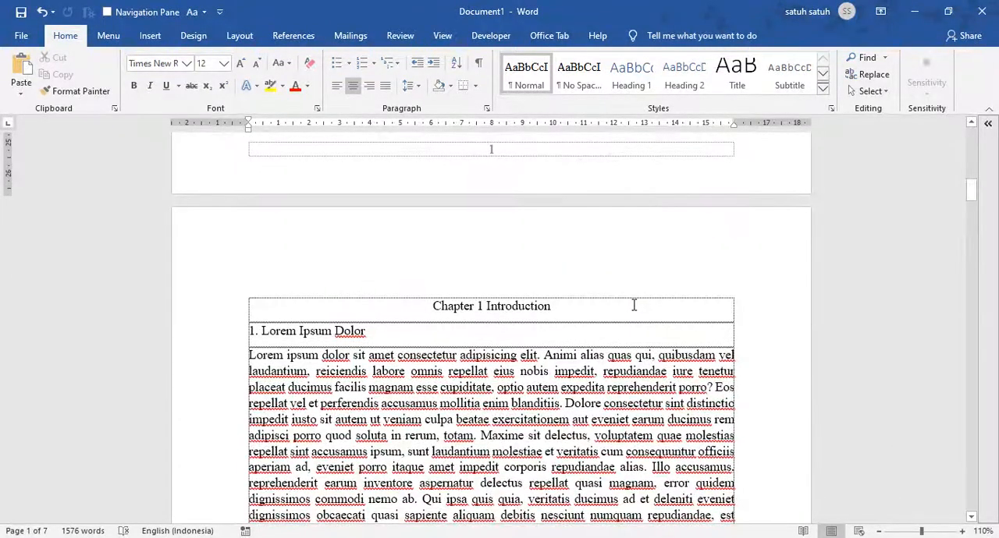
pyautogui.click(150, 36)
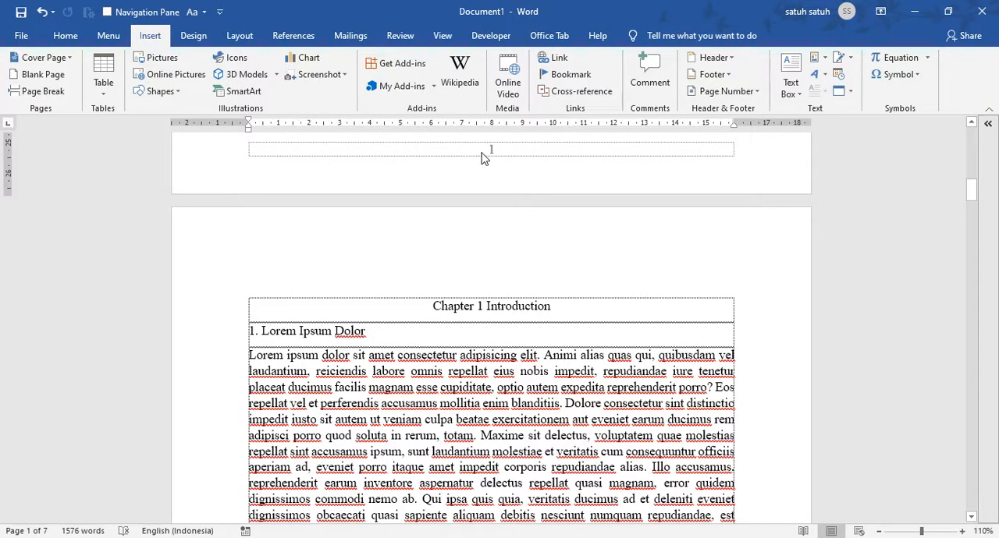
pyautogui.scroll(3, 551, 275)
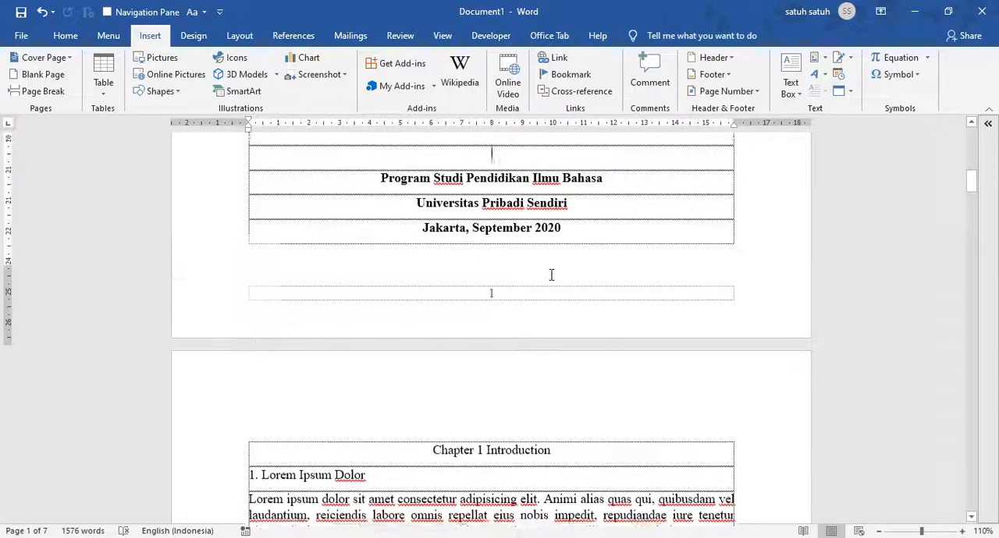
pyautogui.scroll(1, 551, 275)
pyautogui.scroll(1, 551, 275)
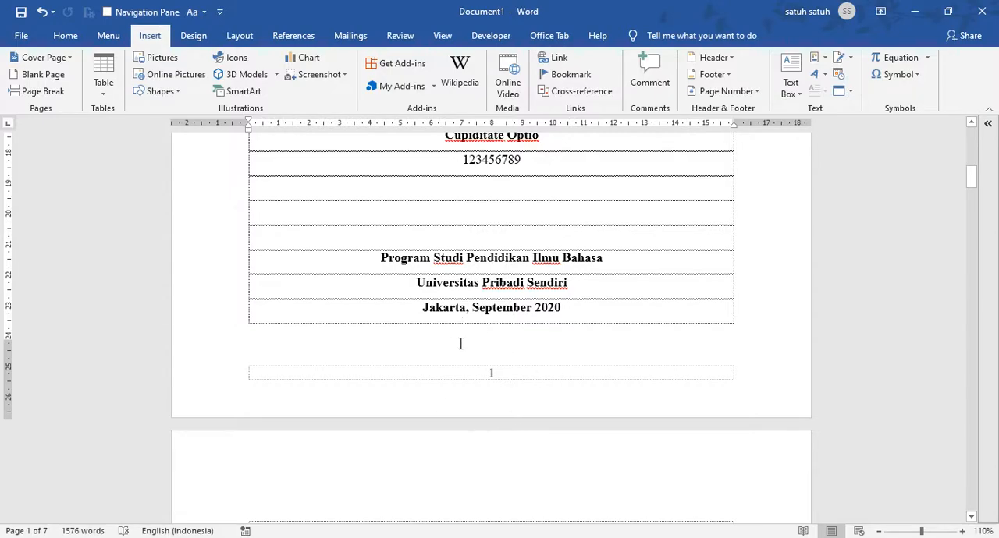
pyautogui.scroll(4, 572, 328)
pyautogui.scroll(10, 542, 325)
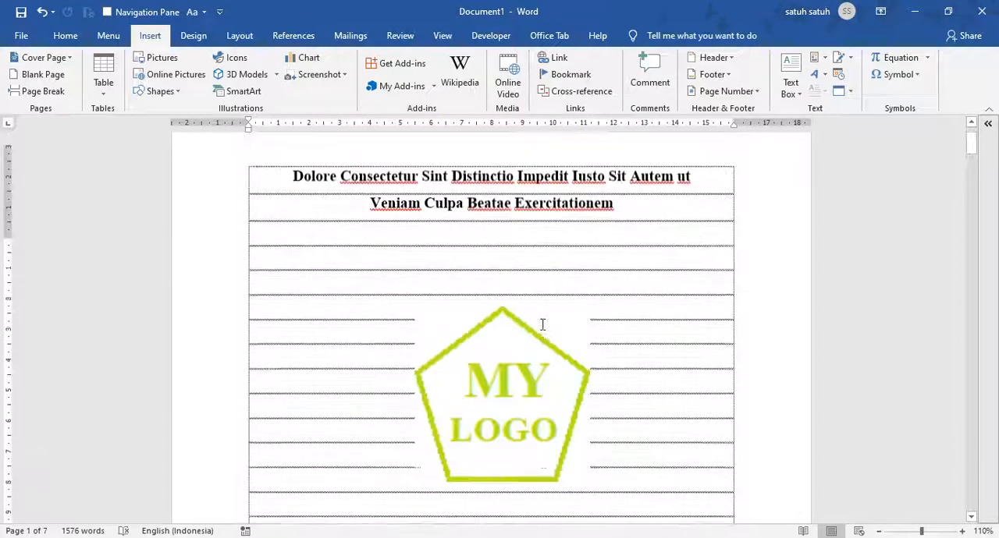
pyautogui.scroll(-8, 495, 328)
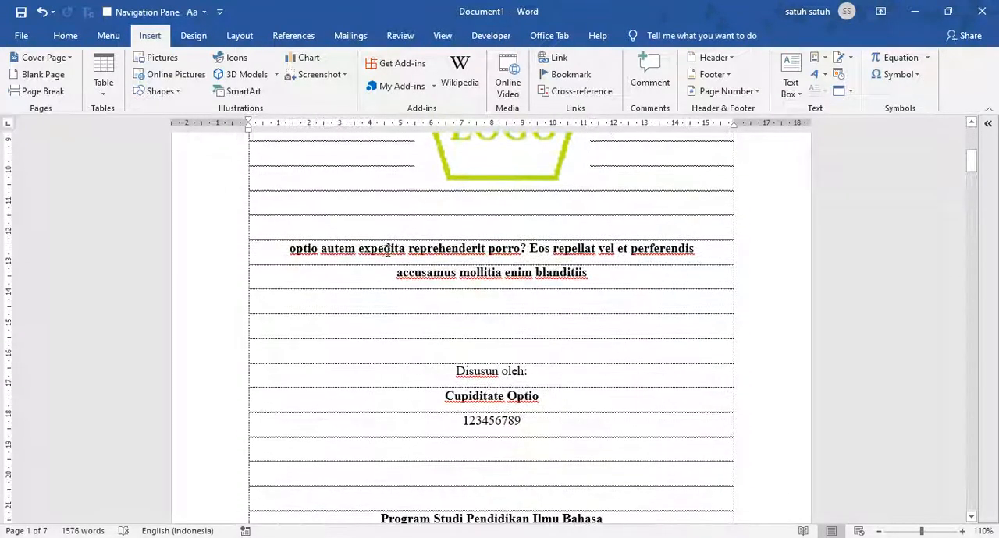
pyautogui.scroll(-3, 384, 250)
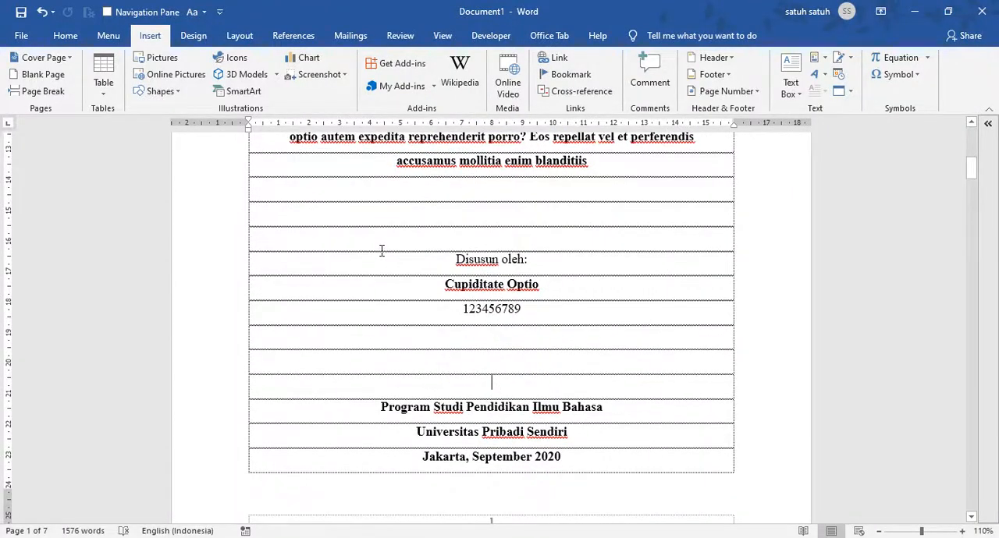
pyautogui.scroll(-2, 381, 250)
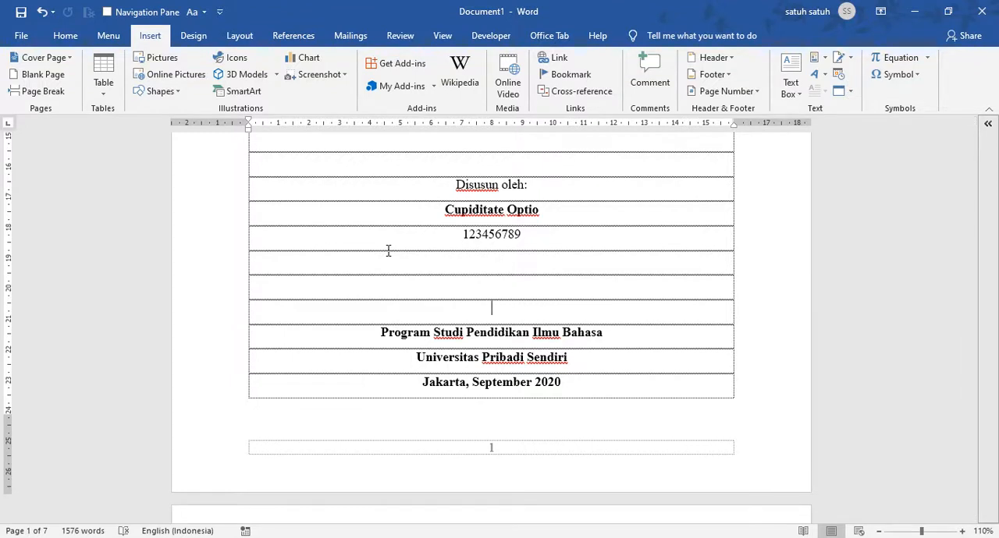
# Draw a rectangle about 1.25 cm high and 1.56 cm wide over the cover page's footer number
pyautogui.click(161, 91)
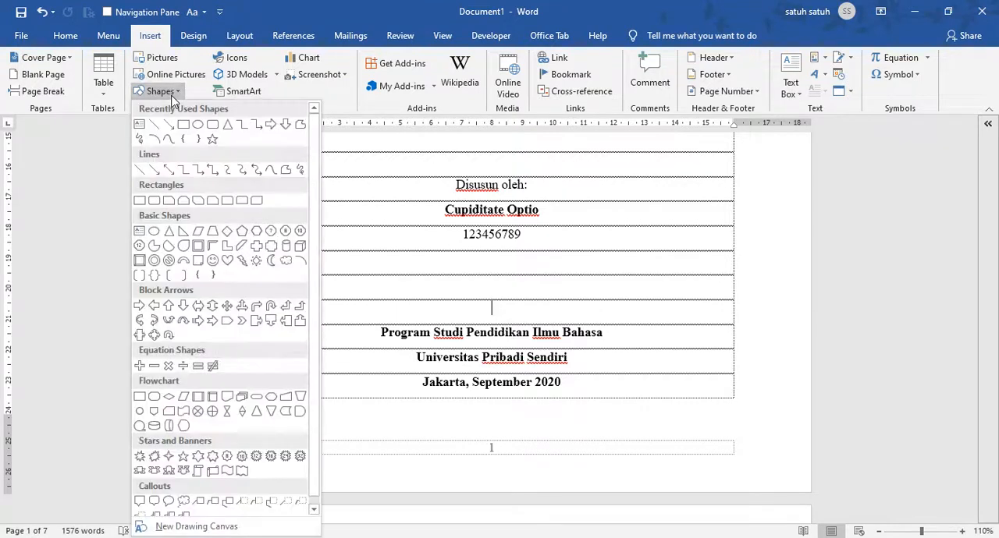
pyautogui.click(328, 109)
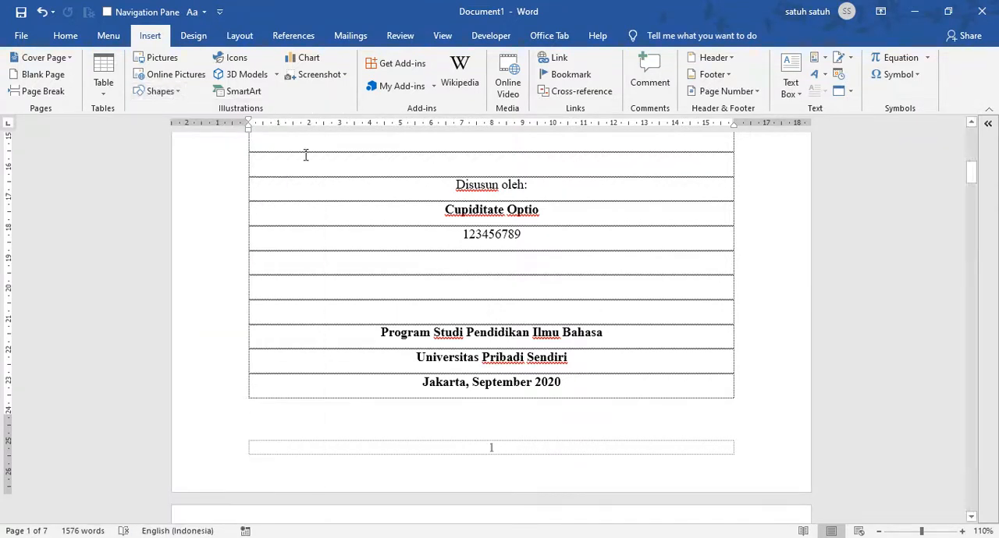
pyautogui.click(168, 92)
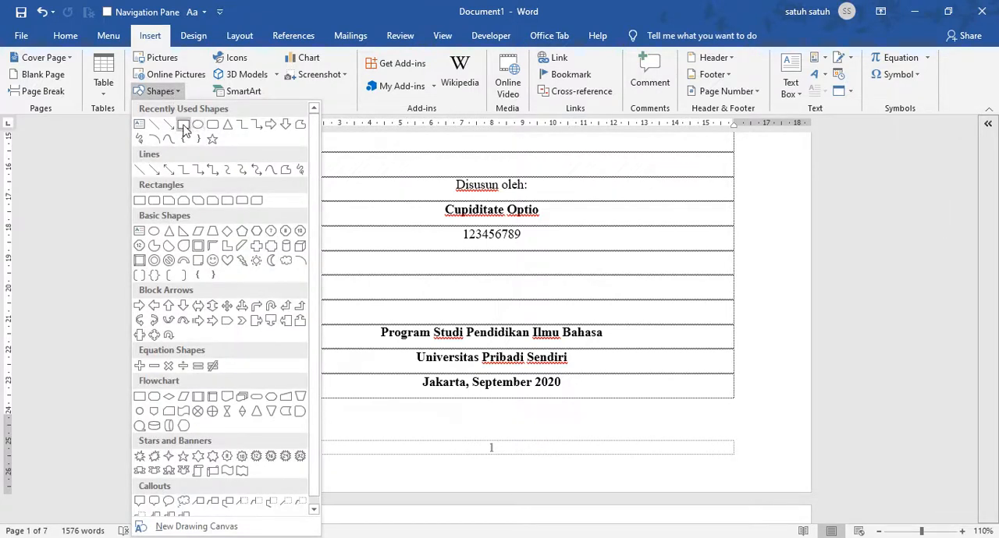
pyautogui.click(184, 129)
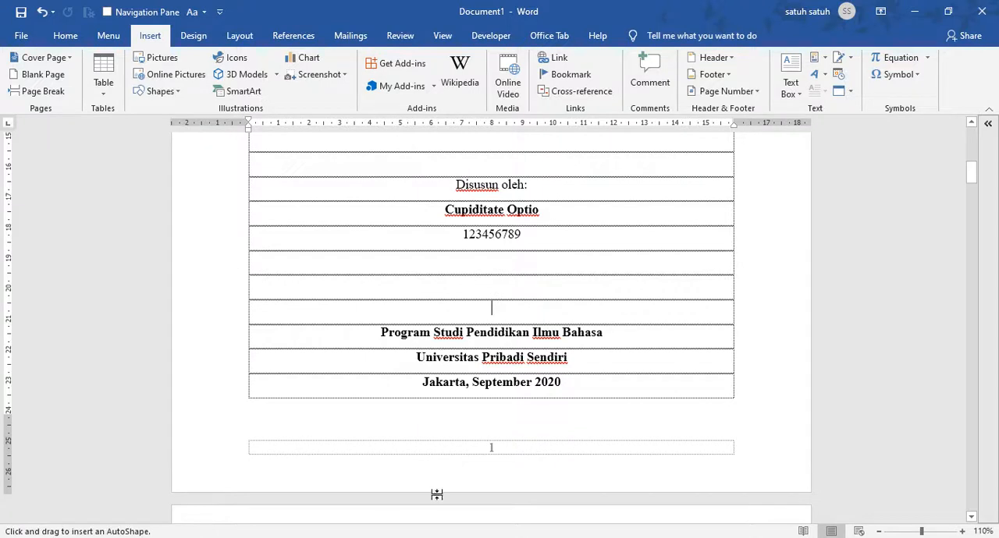
pyautogui.moveTo(467, 427); pyautogui.dragTo(515, 466)
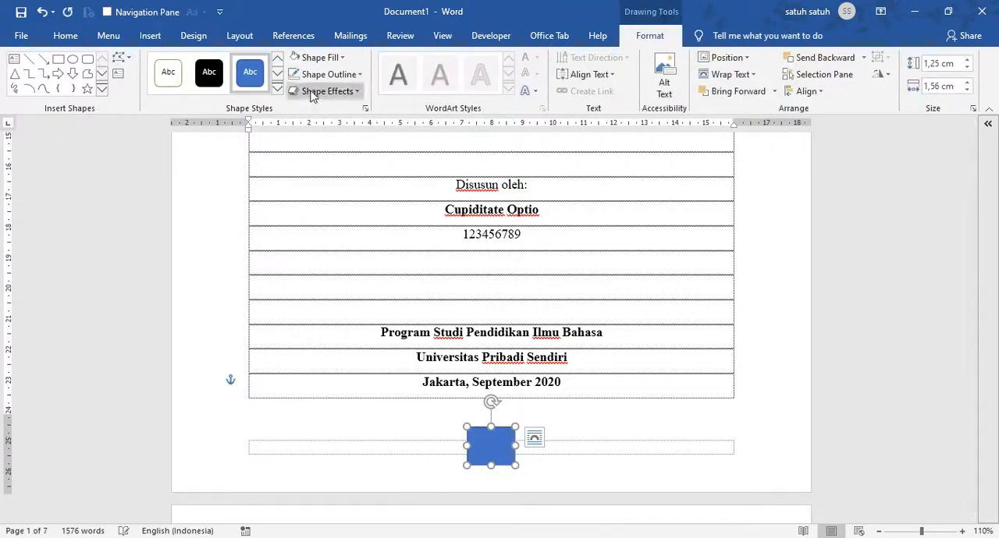
# Give the rectangle a white fill and an invisible outline so it hides the cover page number
pyautogui.click(296, 63)
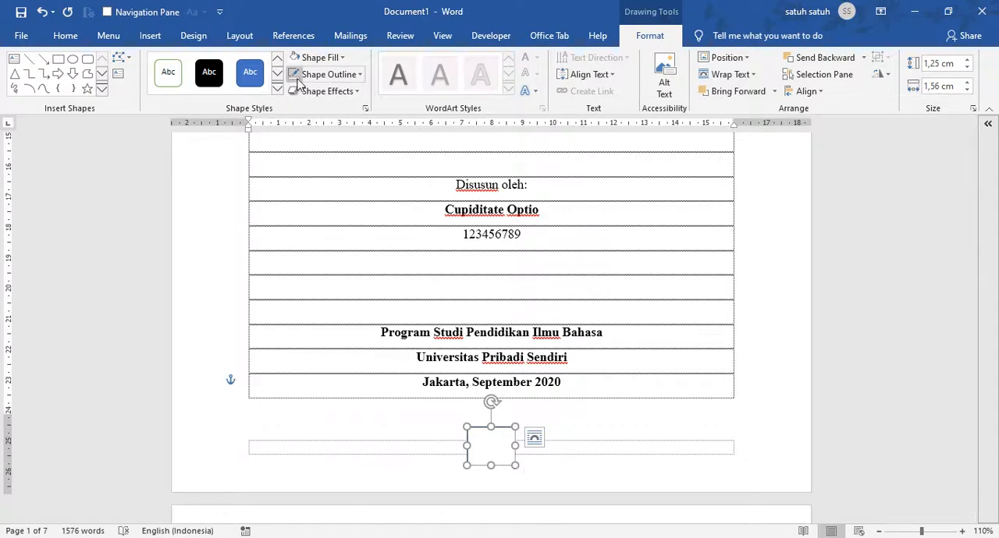
pyautogui.click(638, 374)
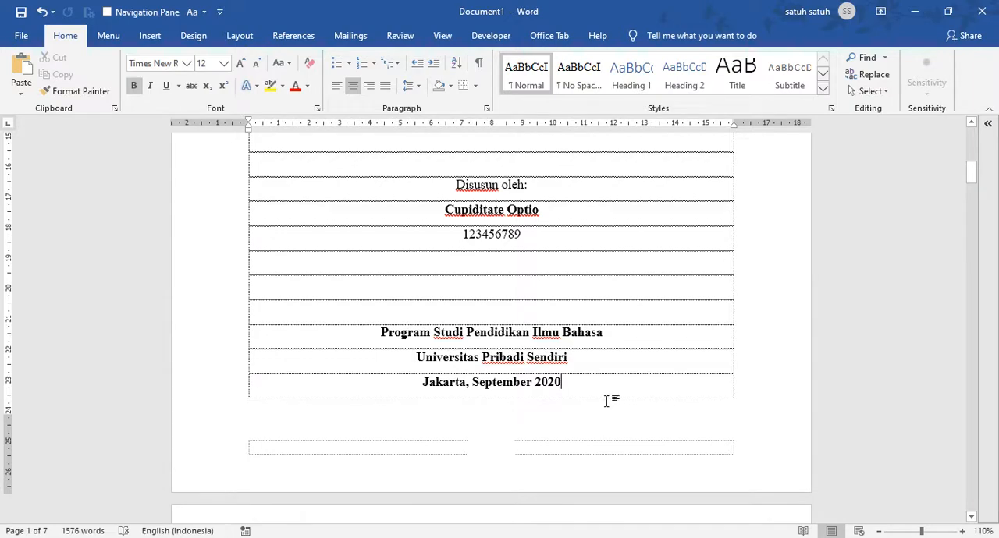
pyautogui.scroll(10, 609, 361)
pyautogui.scroll(2, 581, 366)
pyautogui.scroll(-15, 626, 348)
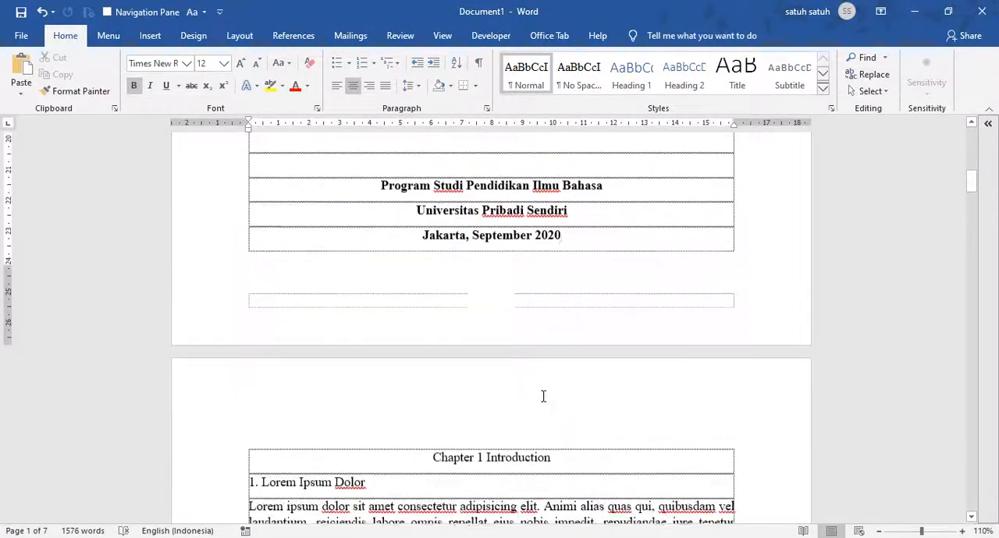
# Move the white rectangle sideways off the page number and undo that move
pyautogui.moveTo(502, 297); pyautogui.dragTo(669, 295)
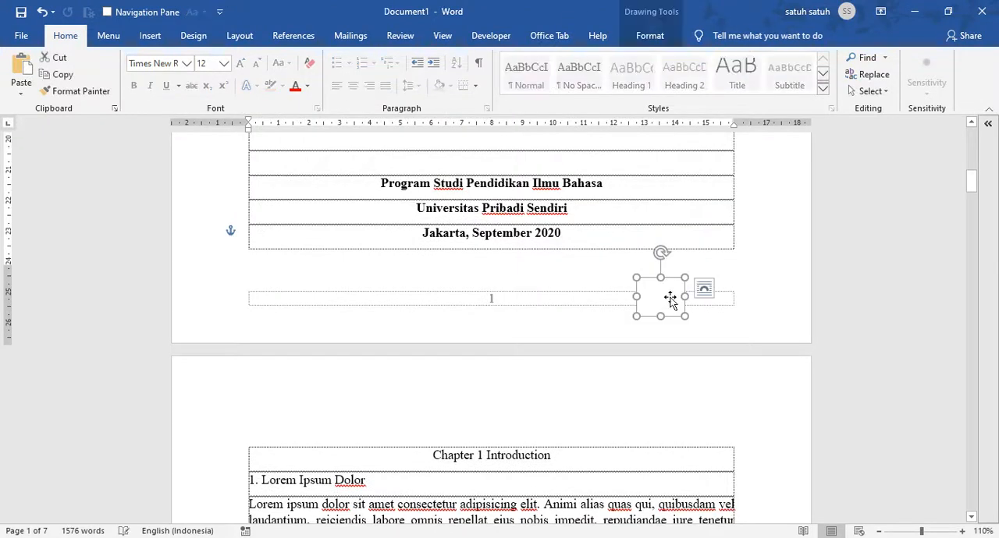
pyautogui.hotkey('ctrl', 'z')
pyautogui.scroll(3, 613, 292)
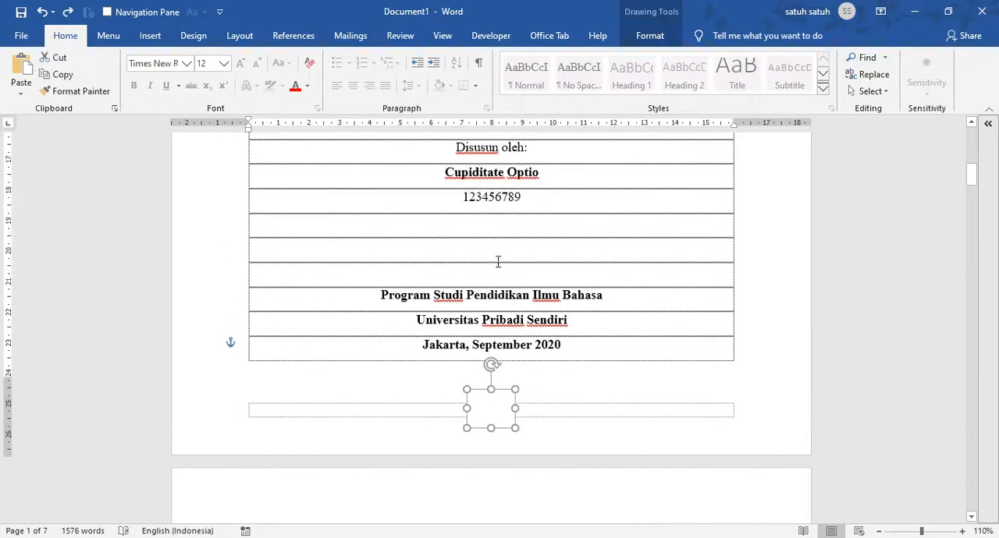
# Delete one of the empty lines above "Program Studi Pendidikan Ilmu Bahasa" on the cover page
pyautogui.click(495, 251)
pyautogui.scroll(2, 499, 223)
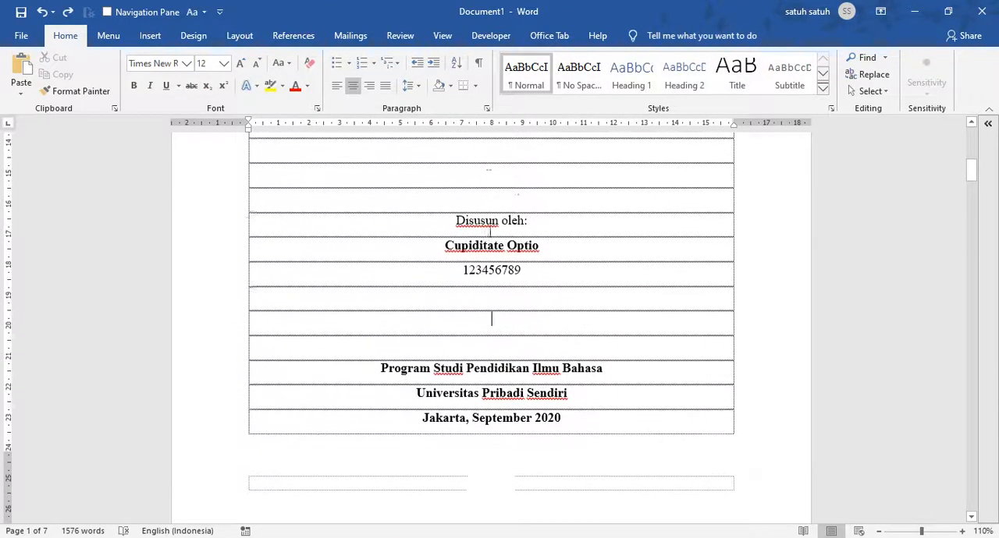
pyautogui.scroll(2, 491, 312)
pyautogui.scroll(-2, 488, 307)
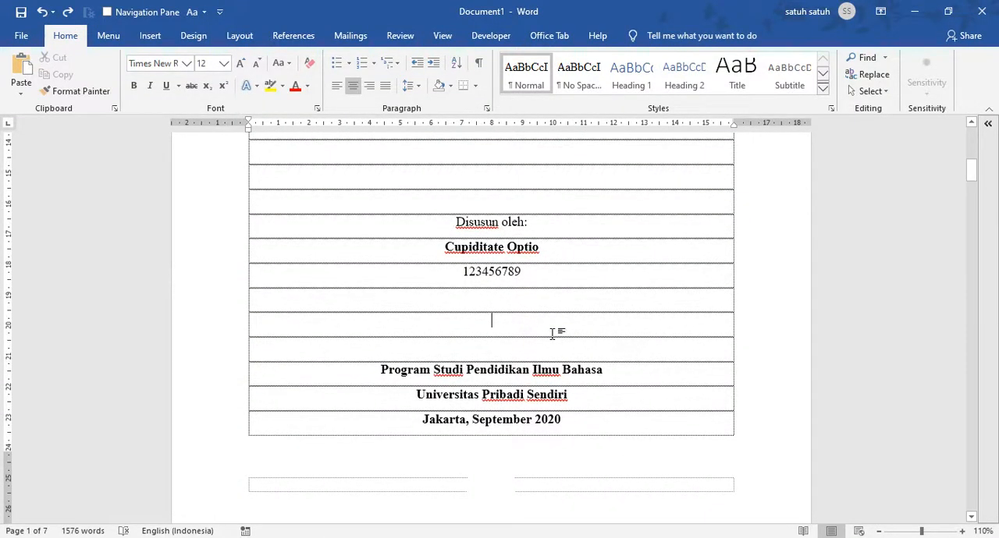
pyautogui.press('Delete')
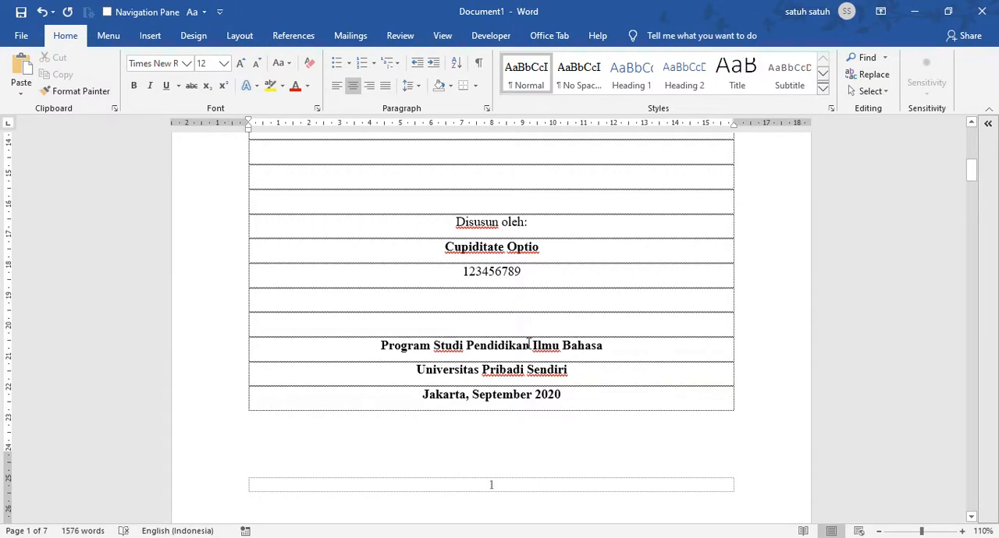
pyautogui.scroll(-2, 502, 422)
# Nudge the white rectangle down until it covers the cover page number again
pyautogui.click(496, 390)
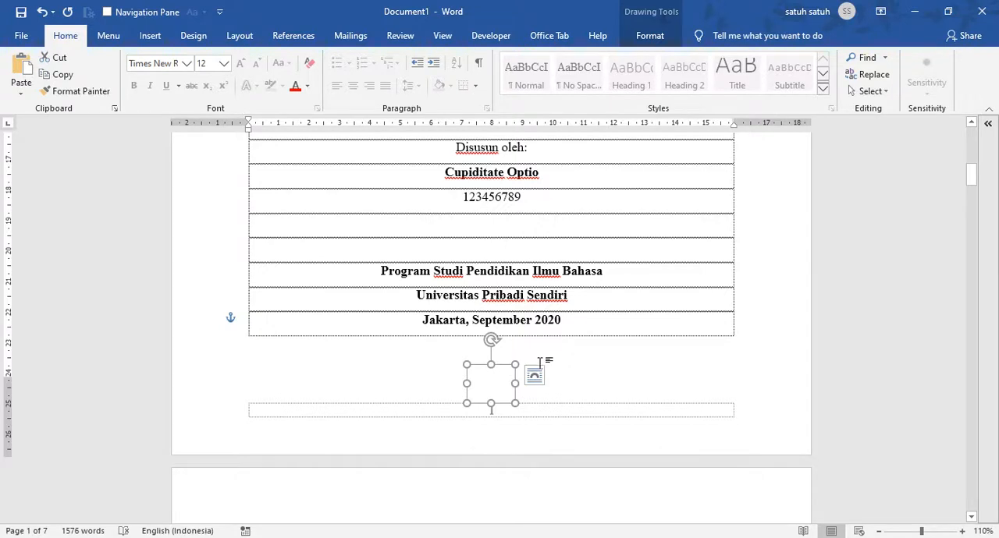
pyautogui.press('Down')
pyautogui.press('Down')
pyautogui.press('Down')
pyautogui.press('Down')
pyautogui.press('Down')
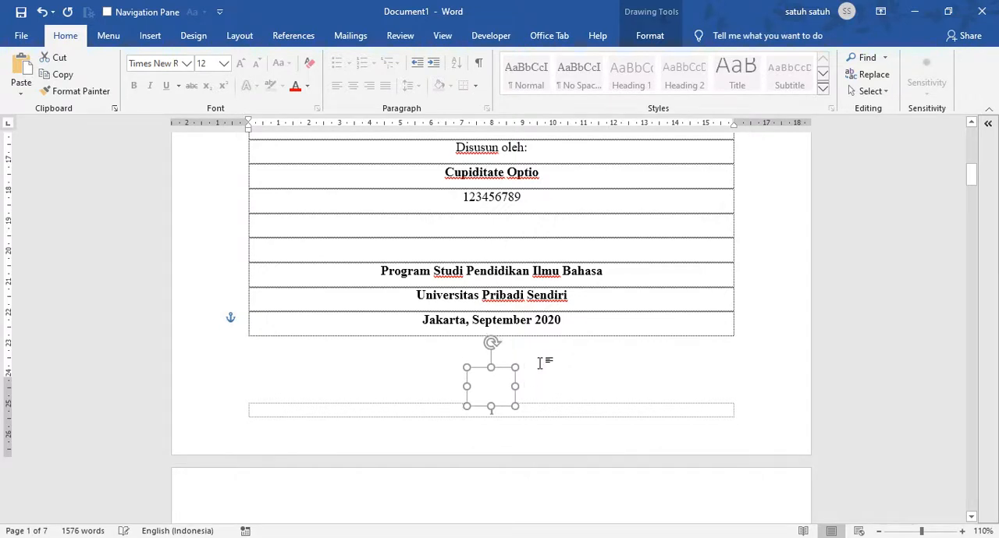
pyautogui.press('Down')
pyautogui.press('Down')
pyautogui.press('Down')
pyautogui.press('Down')
pyautogui.press('Down')
pyautogui.press('Down')
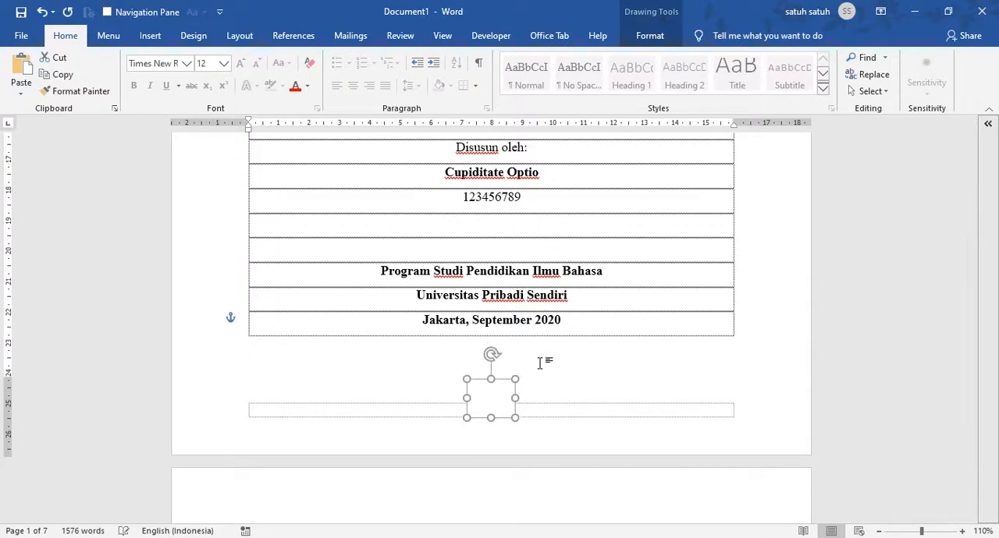
pyautogui.press('Down')
pyautogui.press('Down')
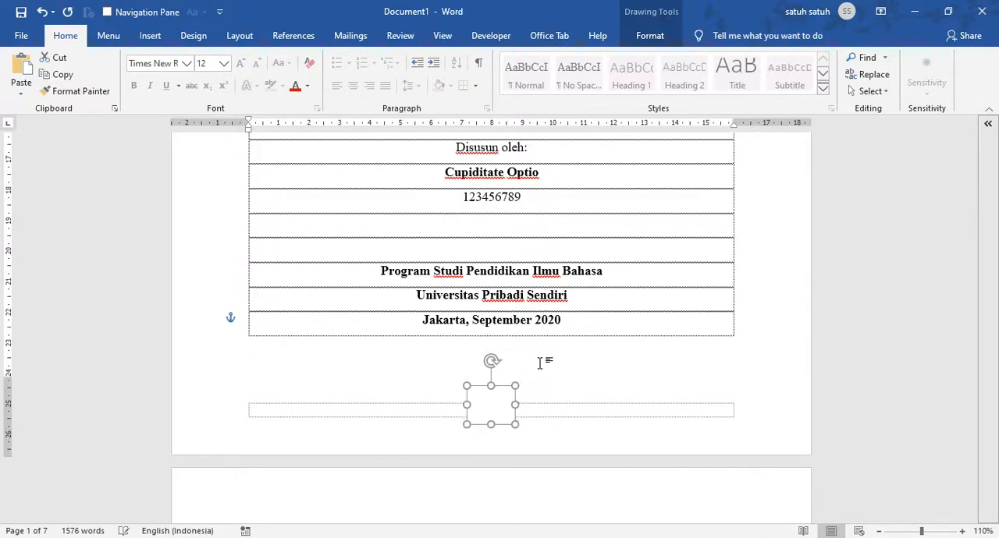
pyautogui.click(613, 266)
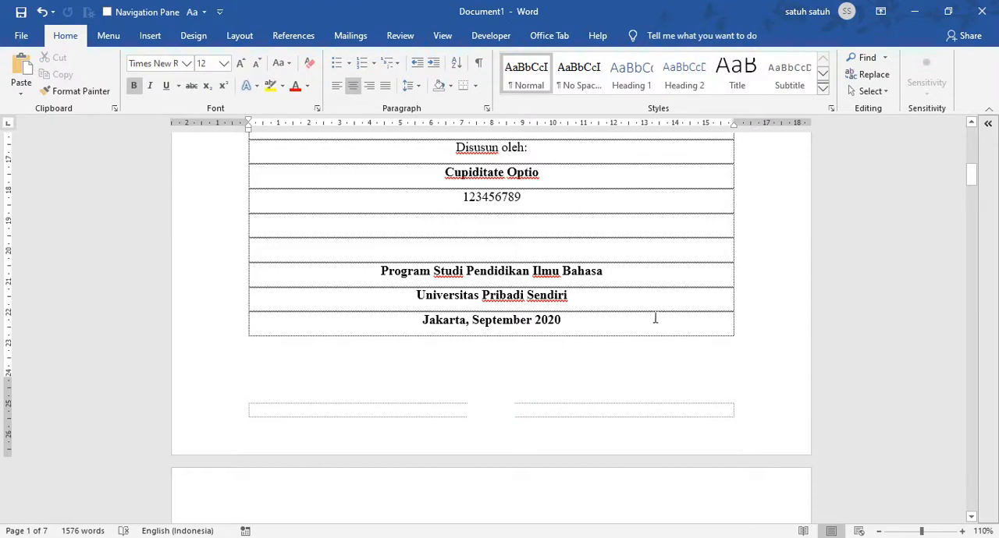
# Undo the rectangle's nudges, the empty line's deletion, and the rectangle's formatting and insertion
pyautogui.hotkey('ctrl', 'z')
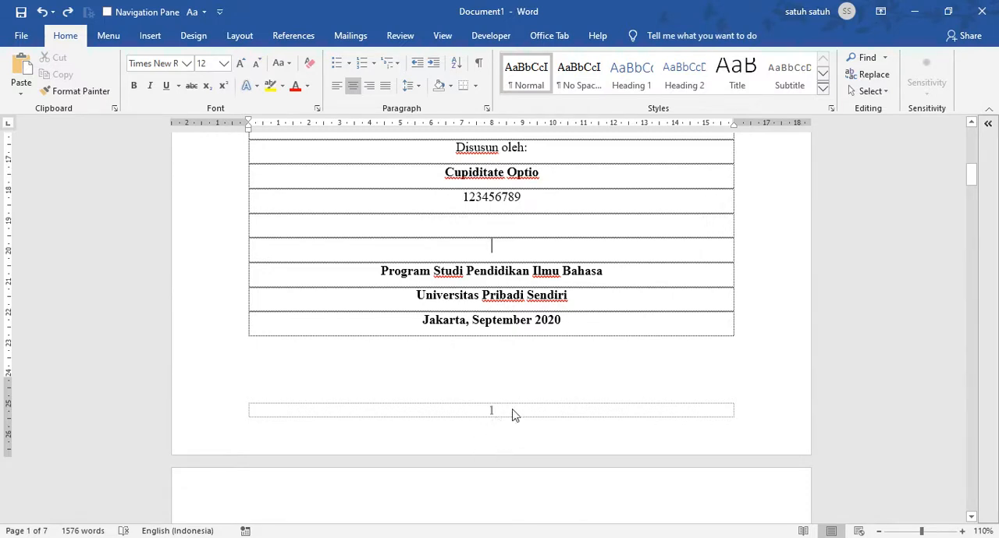
pyautogui.click(494, 378)
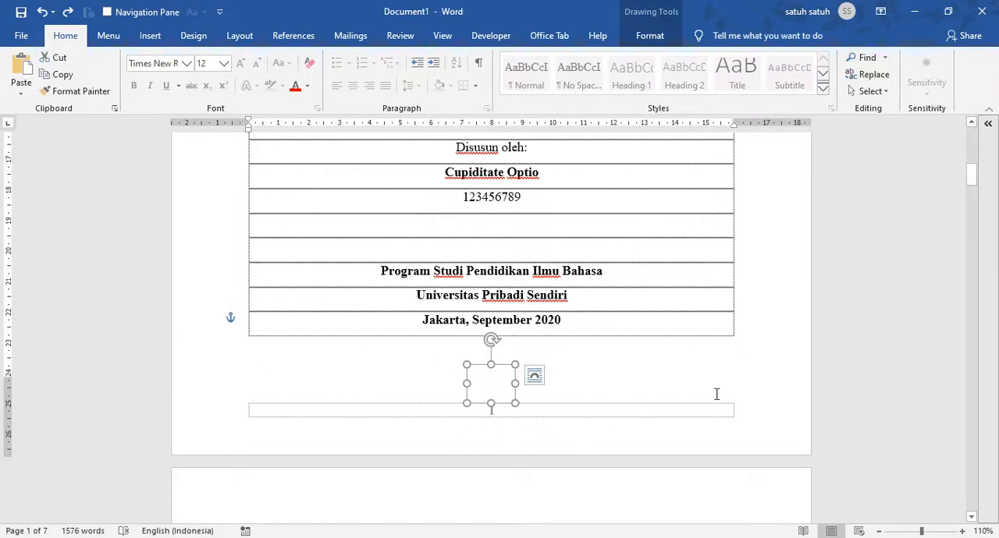
pyautogui.hotkey('ctrl', 'z')
pyautogui.hotkey('ctrl', 'z')
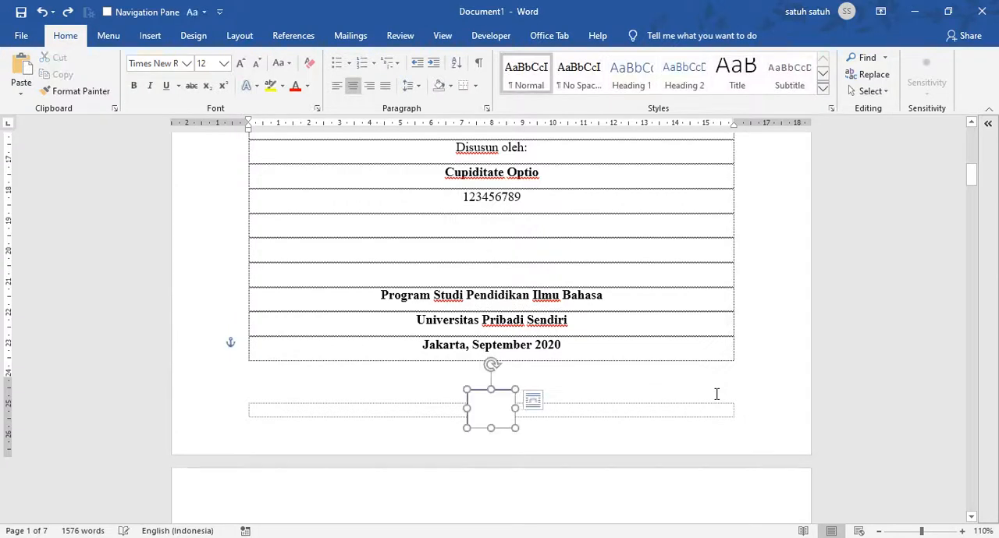
pyautogui.hotkey('ctrl', 'z')
pyautogui.hotkey('ctrl', 'z')
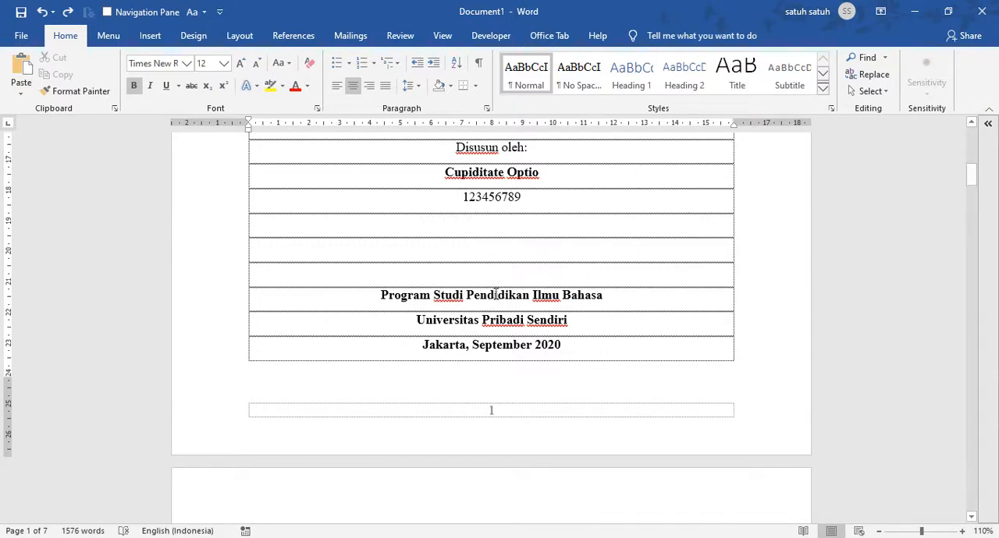
# Open the footer of the cover page for editing
pyautogui.scroll(-2, 415, 303)
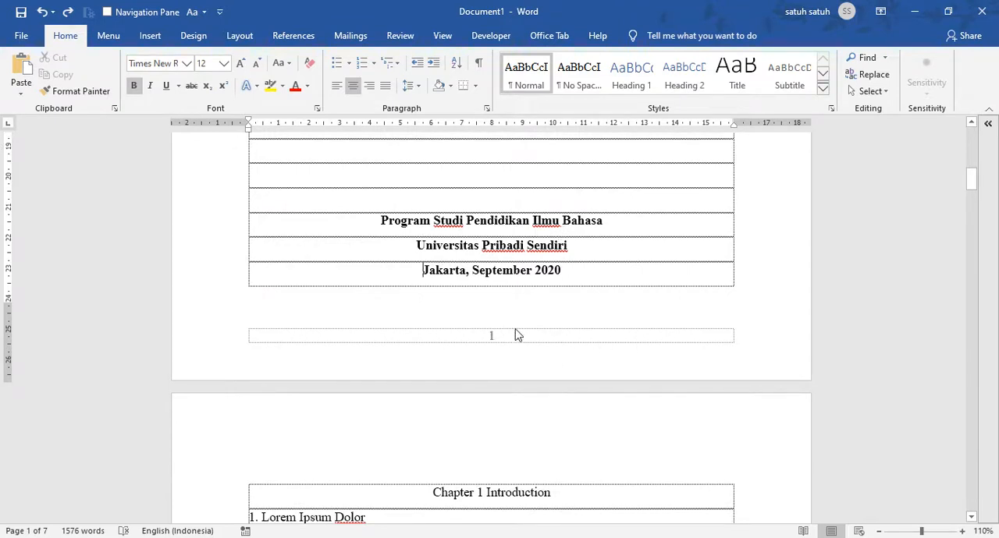
pyautogui.doubleClick(394, 338)
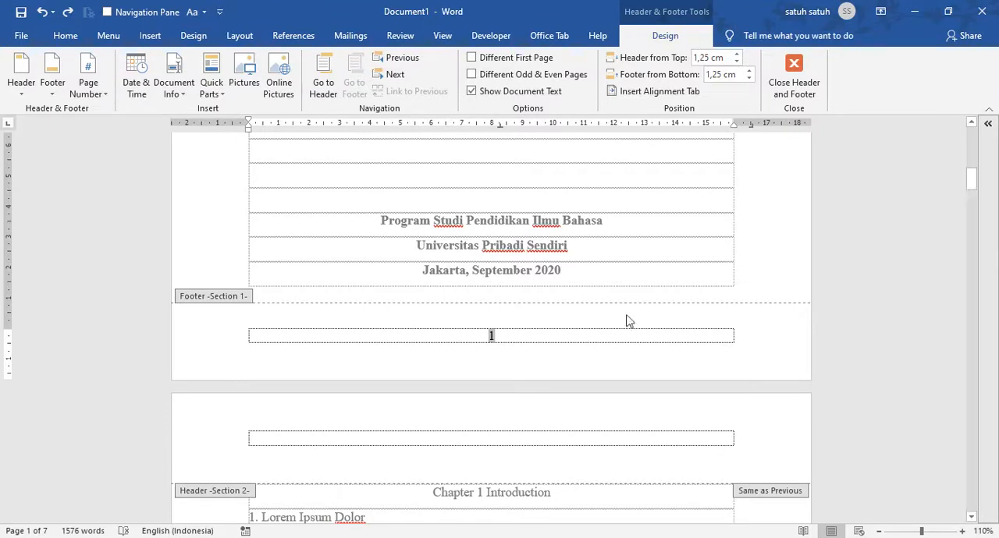
pyautogui.click(528, 336)
# Examine the page number footers of Section 1 and Section 2 and whether each is linked to the previous section
pyautogui.scroll(-12, 566, 268)
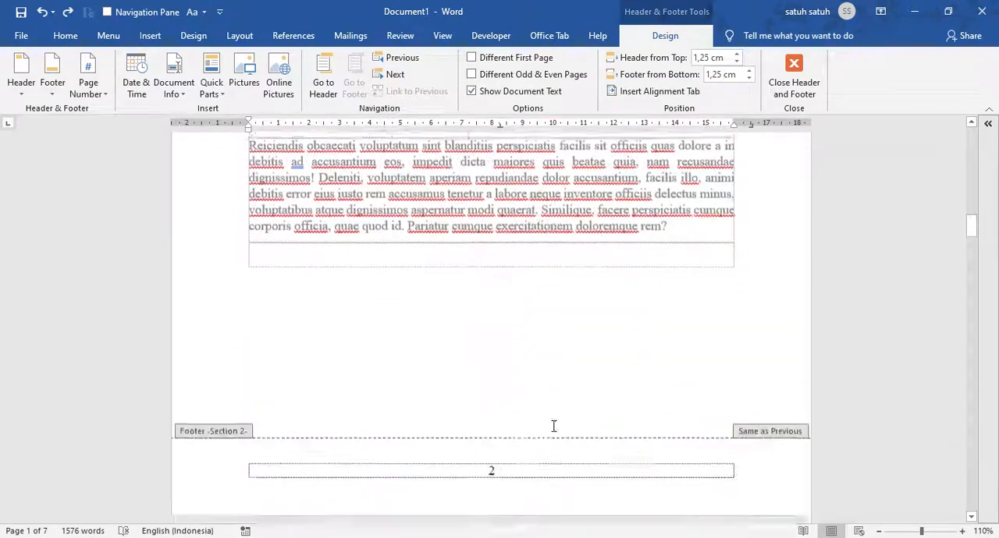
pyautogui.scroll(-3, 553, 424)
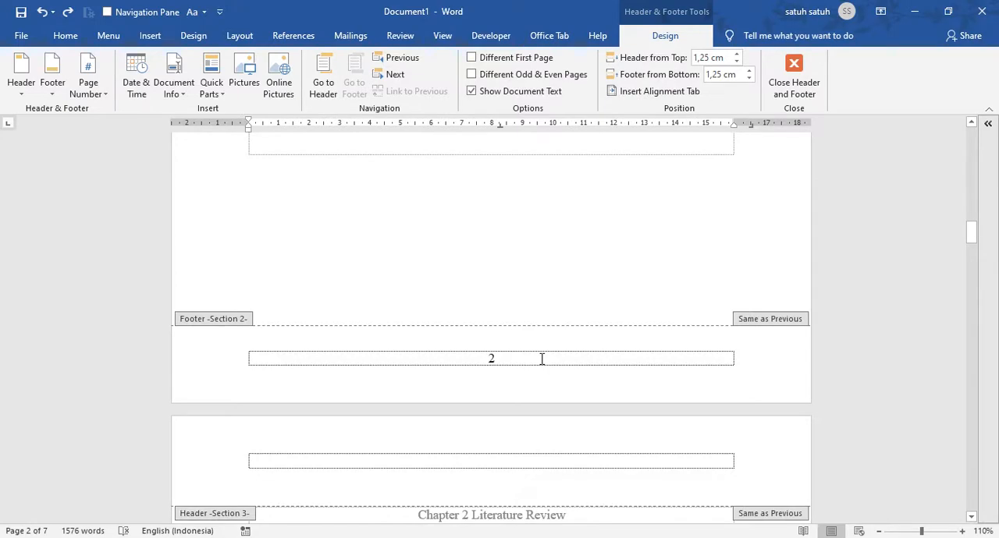
pyautogui.scroll(15, 541, 358)
pyautogui.scroll(-8, 518, 343)
pyautogui.scroll(-2, 496, 356)
pyautogui.scroll(8, 488, 343)
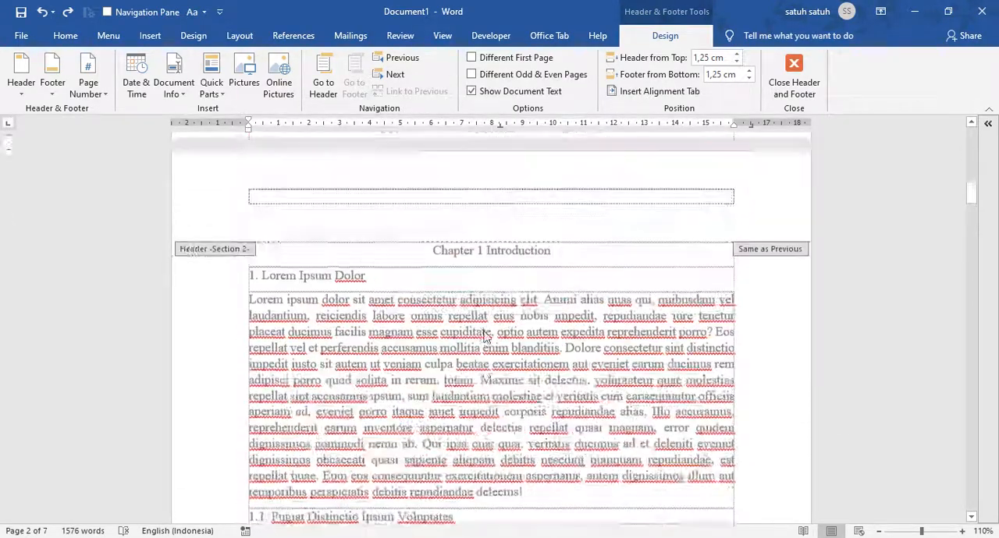
pyautogui.scroll(6, 484, 336)
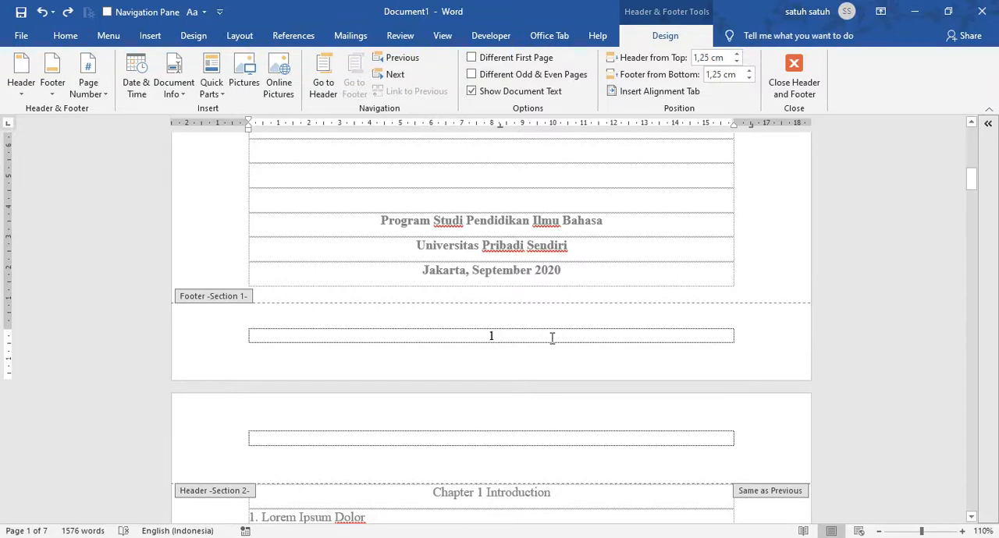
pyautogui.scroll(-5, 552, 337)
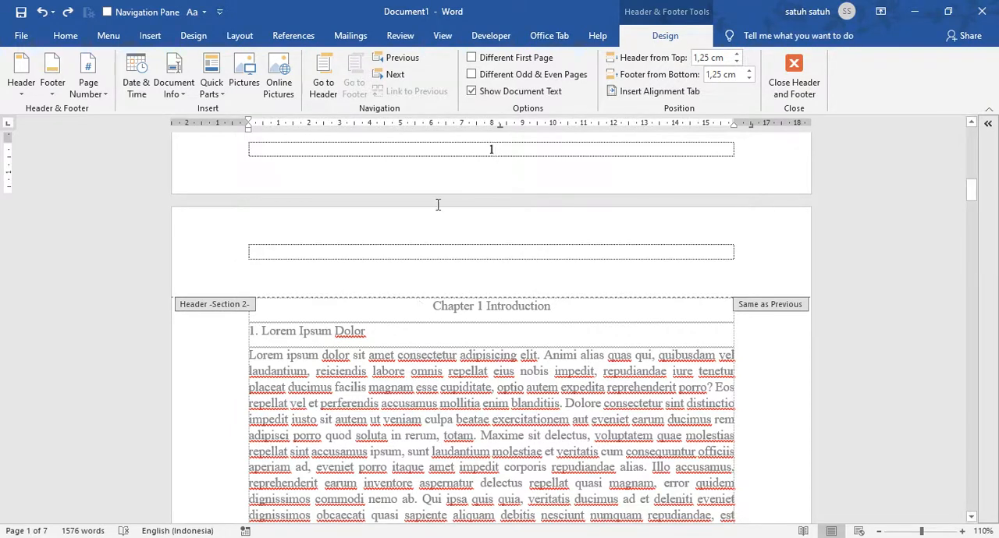
pyautogui.scroll(3, 507, 217)
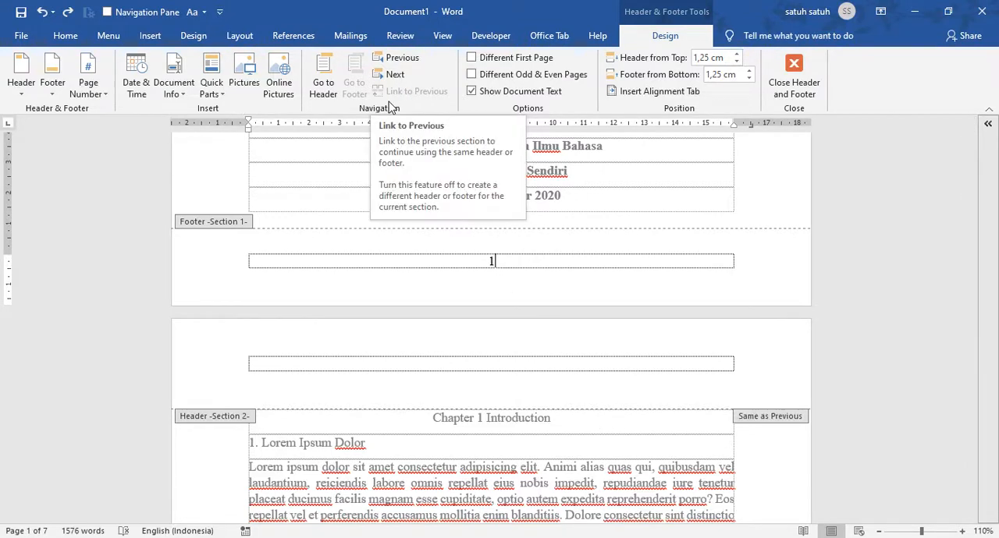
pyautogui.click(571, 404)
pyautogui.scroll(-8, 572, 404)
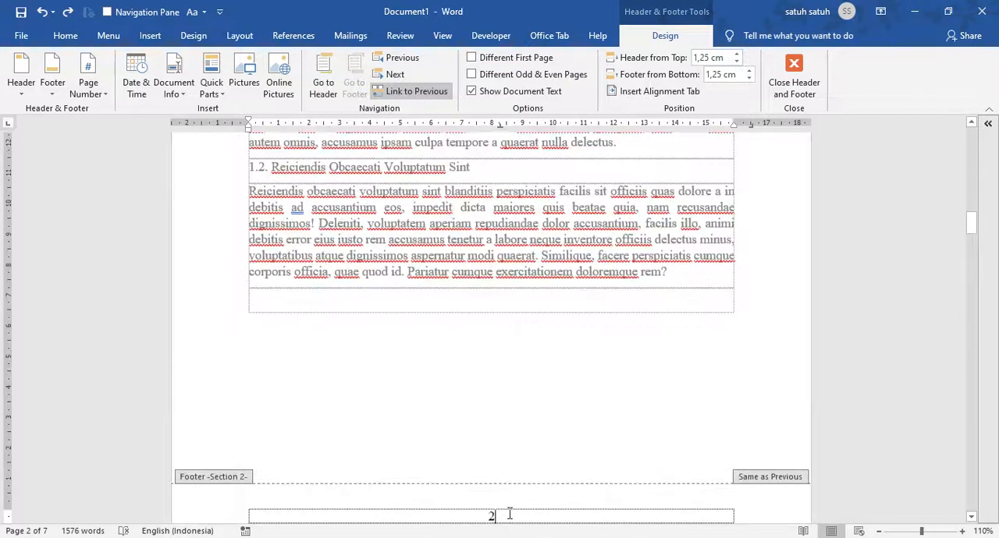
pyautogui.scroll(-1, 520, 476)
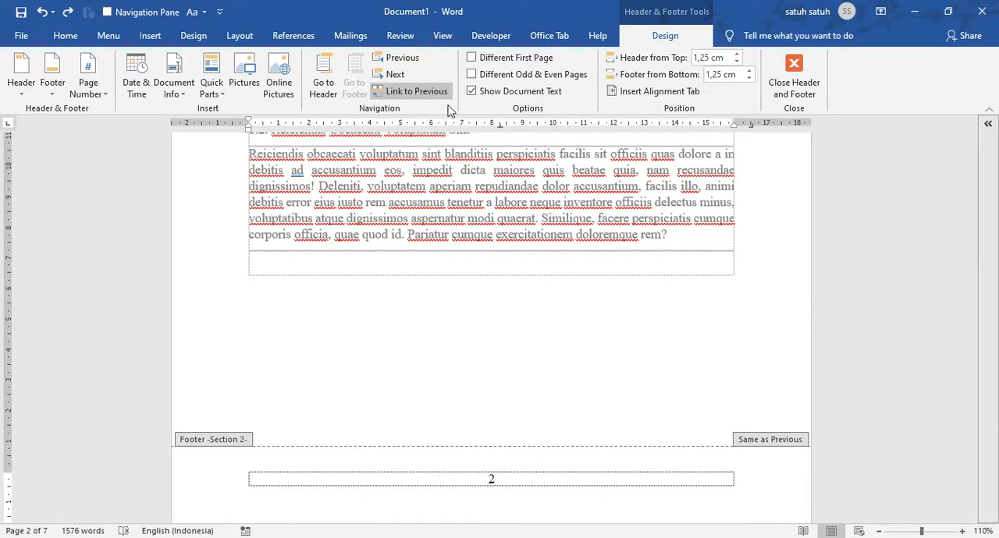
# Delete the page number from the cover page's footer and check the Section 2 footer
pyautogui.scroll(1, 446, 200)
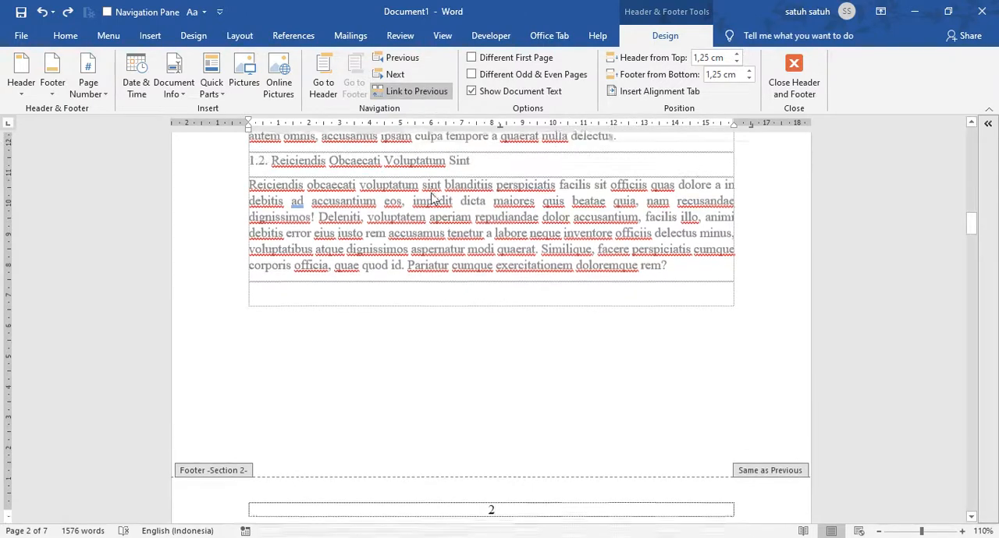
pyautogui.scroll(5, 492, 296)
pyautogui.scroll(10, 523, 281)
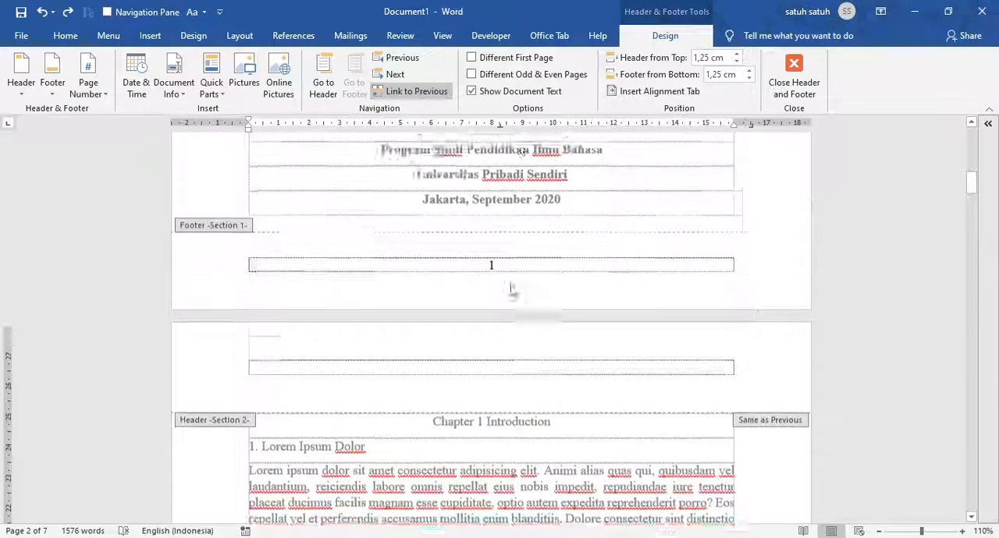
pyautogui.click(546, 455)
pyautogui.hotkey('shift', 'Left')
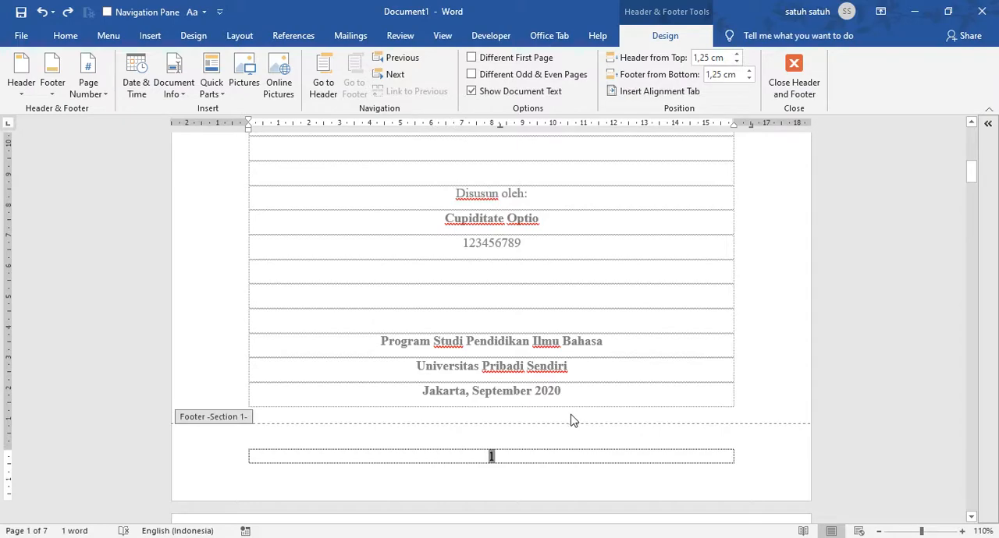
pyautogui.press('Delete')
pyautogui.scroll(-10, 570, 421)
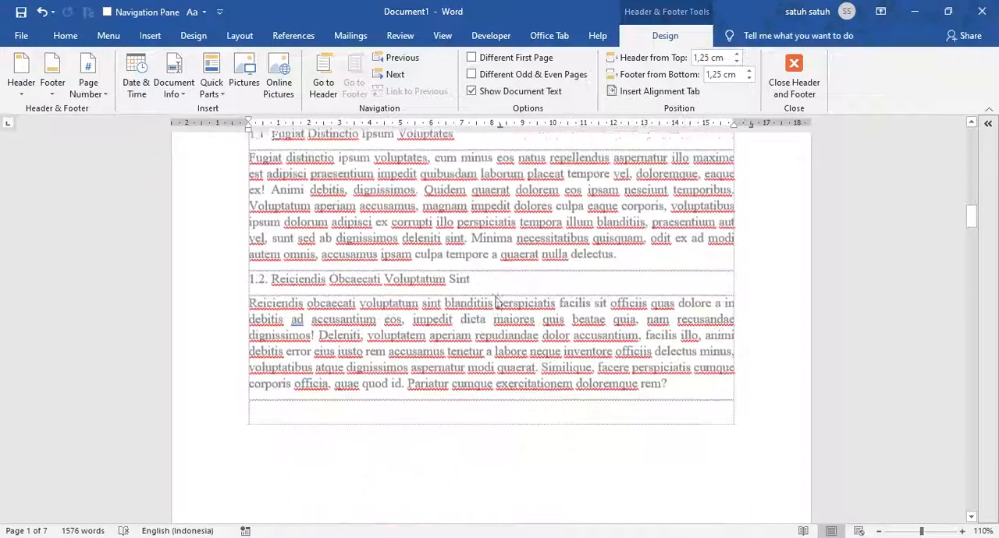
pyautogui.scroll(-3, 502, 359)
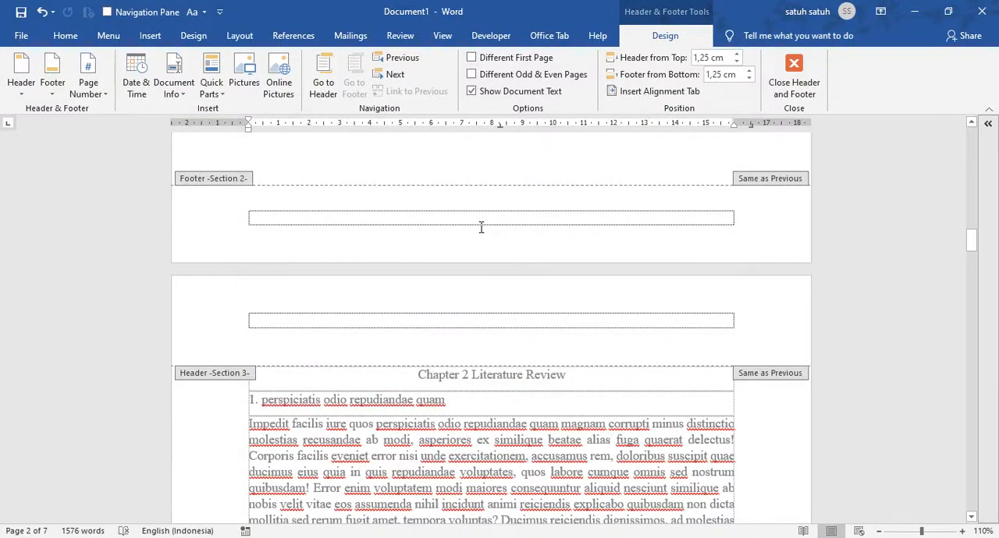
pyautogui.scroll(10, 499, 242)
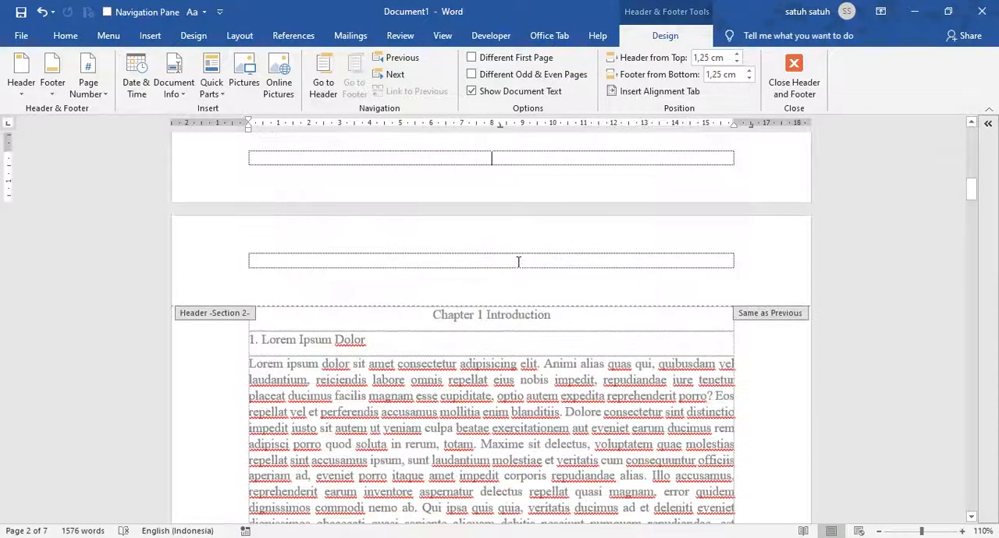
# Enter "Kama" in the cover page's footer and compare it with the footers of the following sections
pyautogui.write('kama')
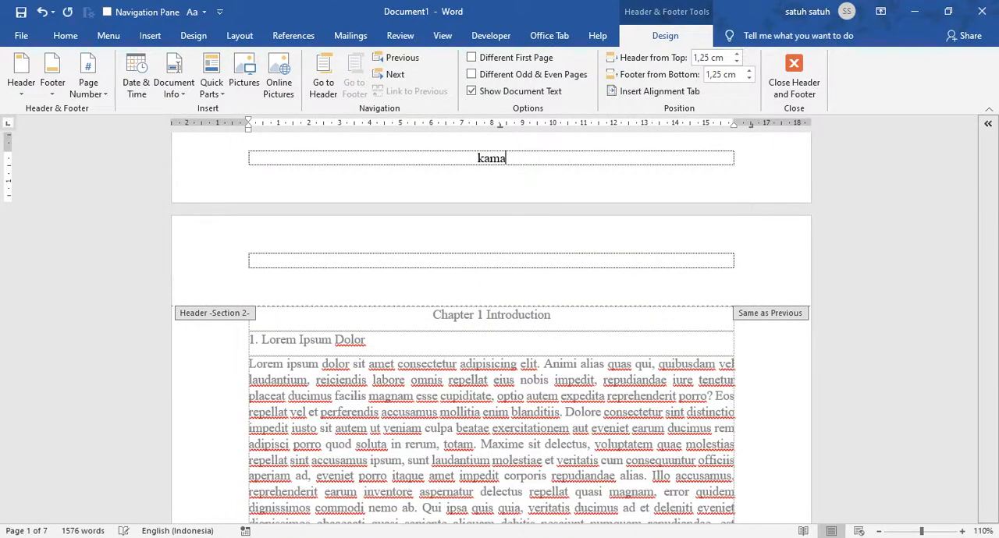
pyautogui.scroll(-12, 523, 262)
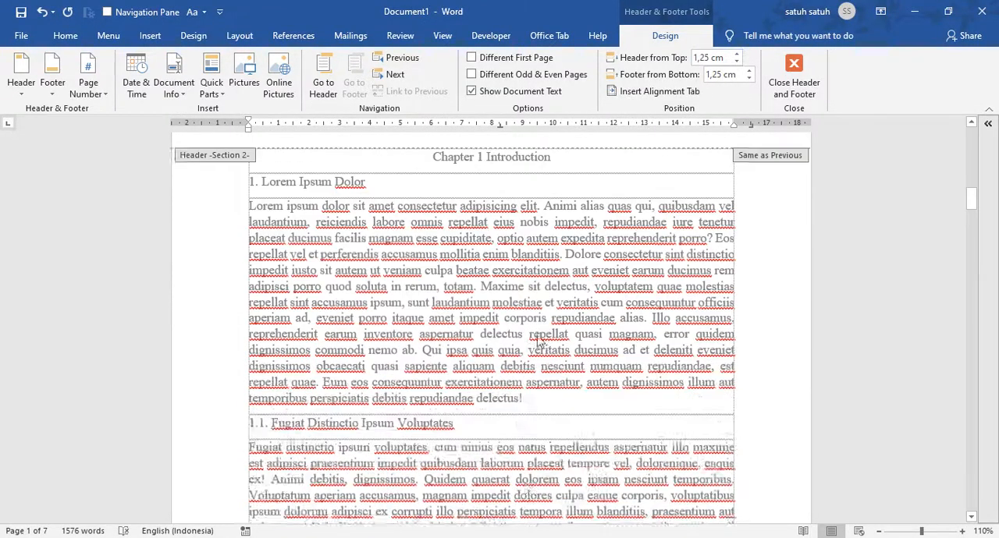
pyautogui.scroll(-4, 526, 390)
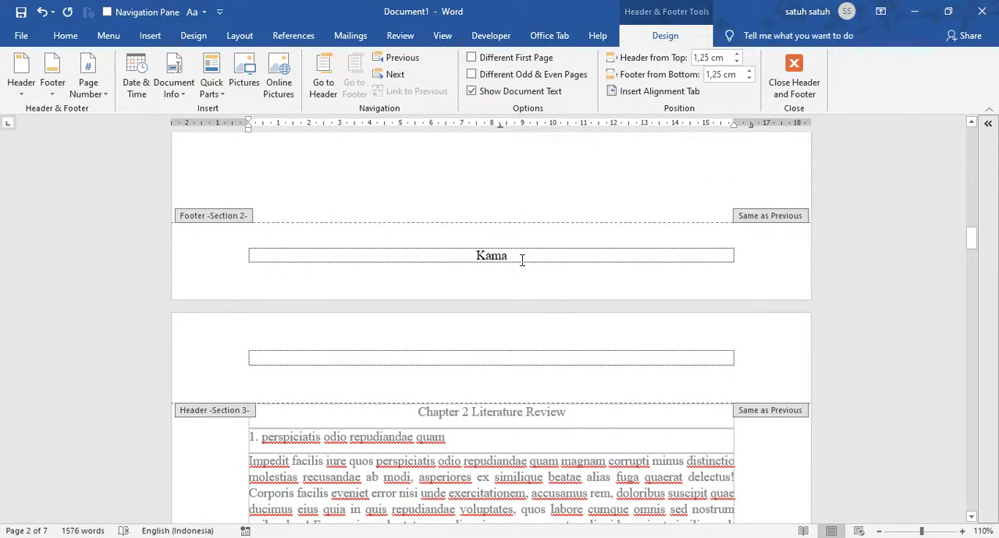
pyautogui.scroll(-15, 522, 265)
pyautogui.scroll(20, 526, 277)
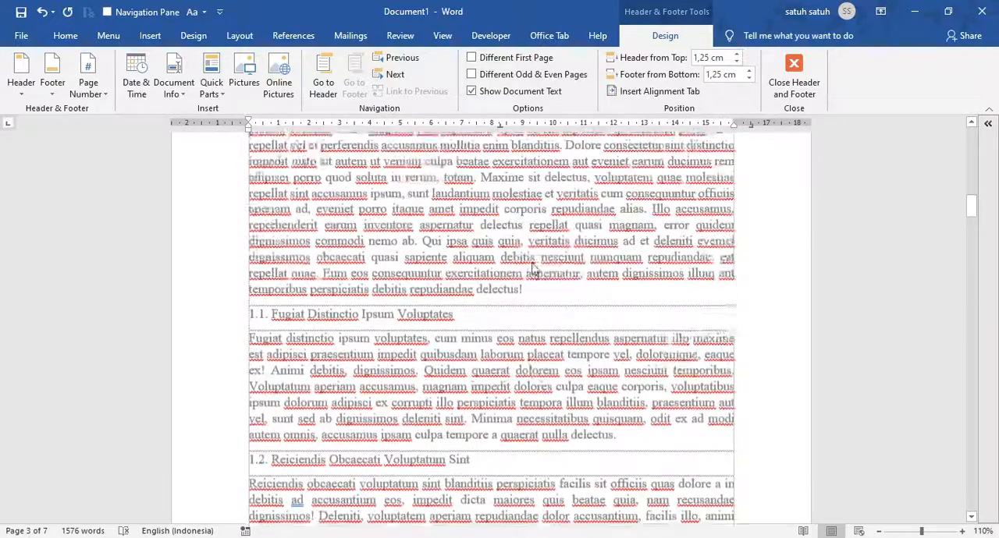
pyautogui.scroll(10, 531, 267)
pyautogui.scroll(-5, 532, 263)
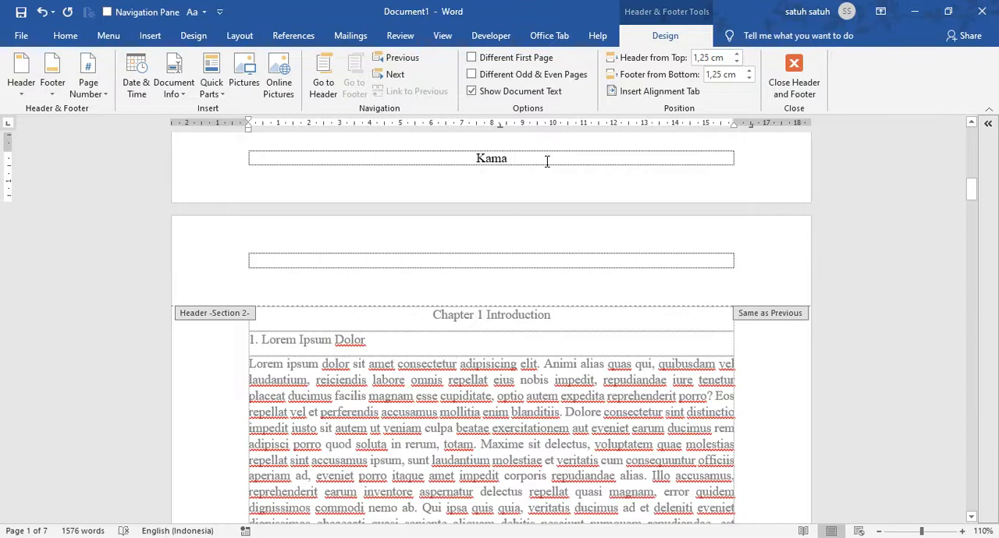
pyautogui.scroll(-15, 531, 173)
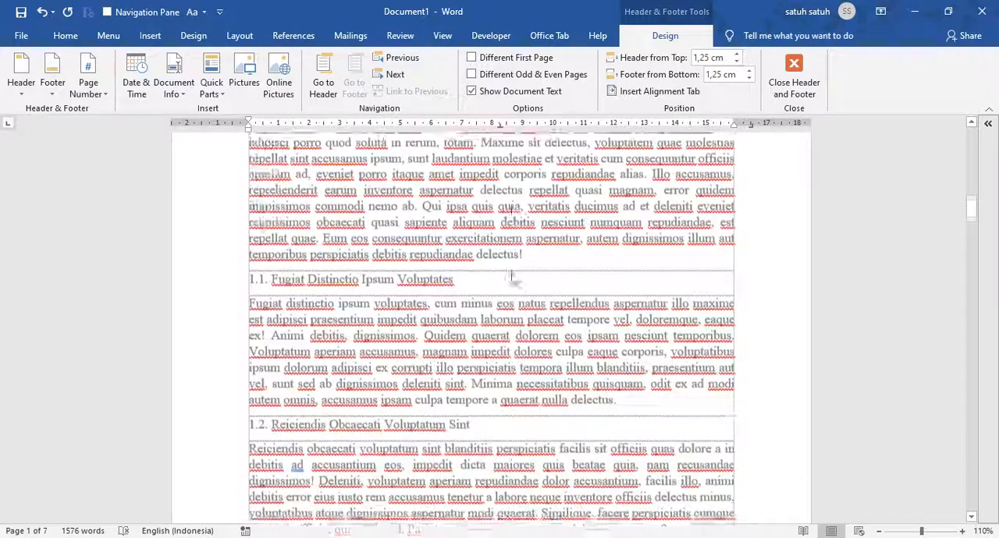
# Check the Link to Previous setting of the Section 2 footer and undo the "Kama" text and the page number deletion
pyautogui.doubleClick(531, 447)
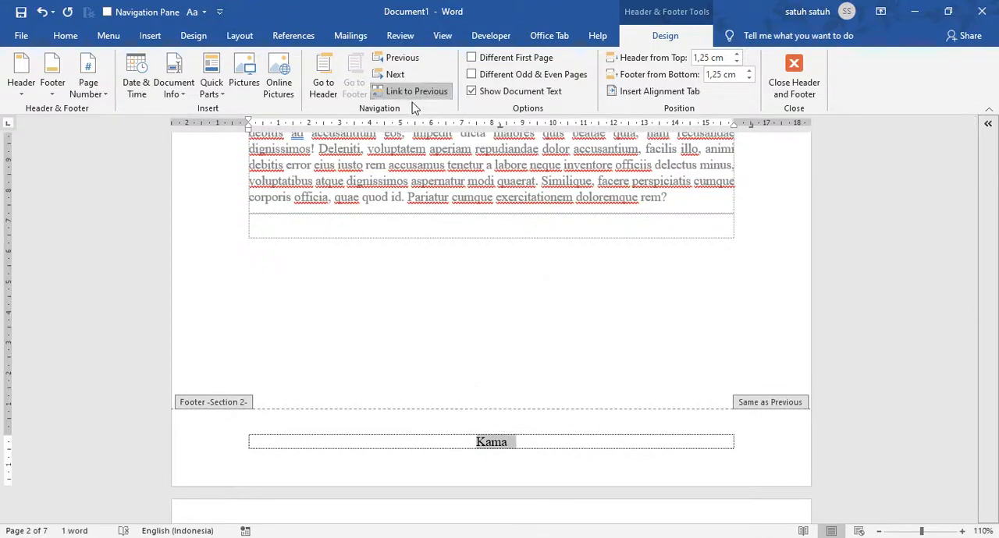
pyautogui.click(537, 446)
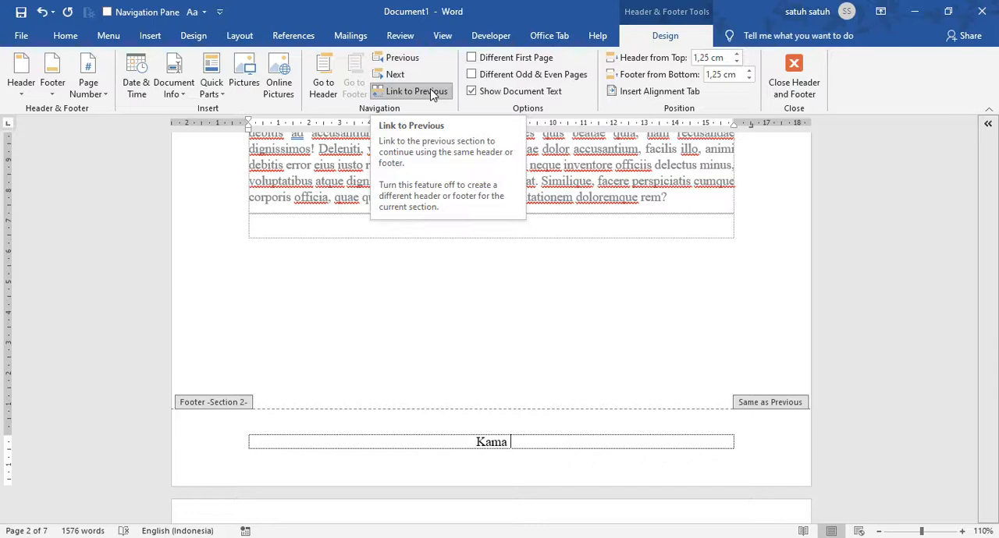
pyautogui.hotkey('ctrl', 'a')
pyautogui.press('BackSpace')
pyautogui.hotkey('alt', 'shift', 'p')
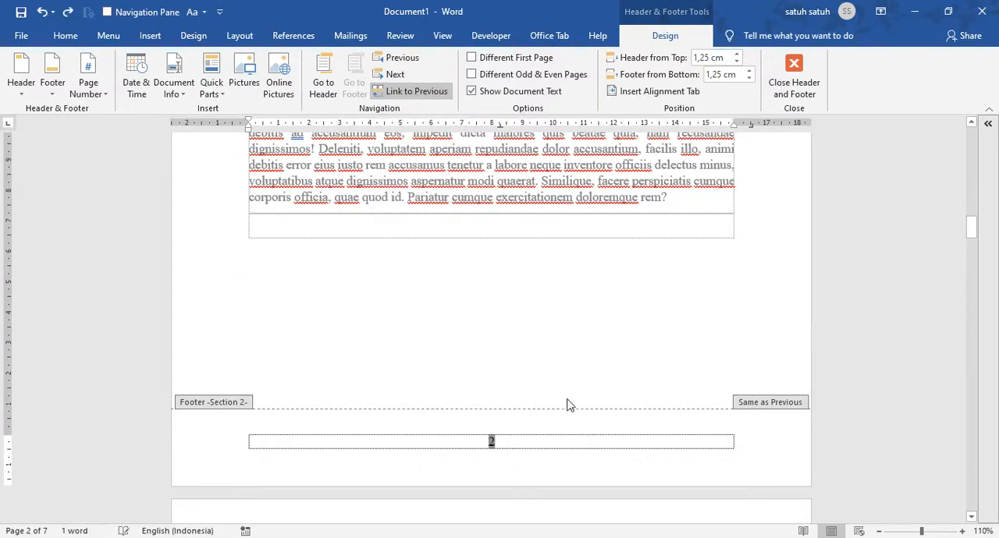
# Turn off Link to Previous for the Section 2 footer
pyautogui.scroll(15, 557, 404)
pyautogui.scroll(-12, 549, 404)
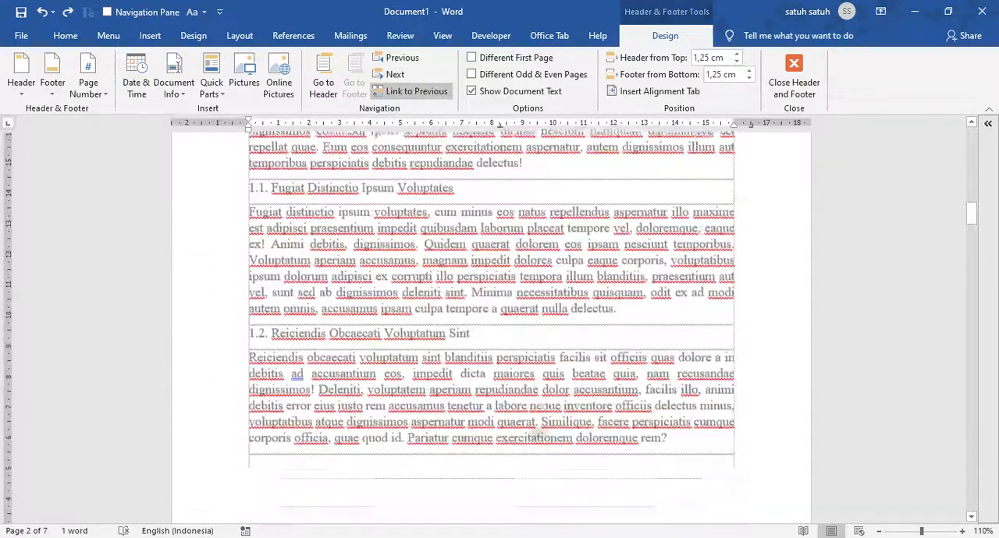
pyautogui.scroll(-5, 509, 492)
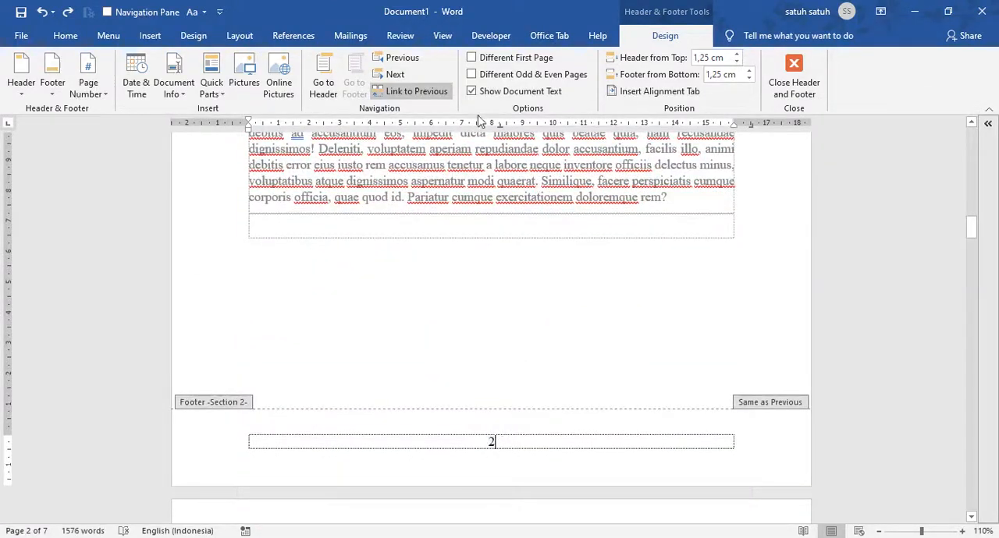
pyautogui.click(421, 92)
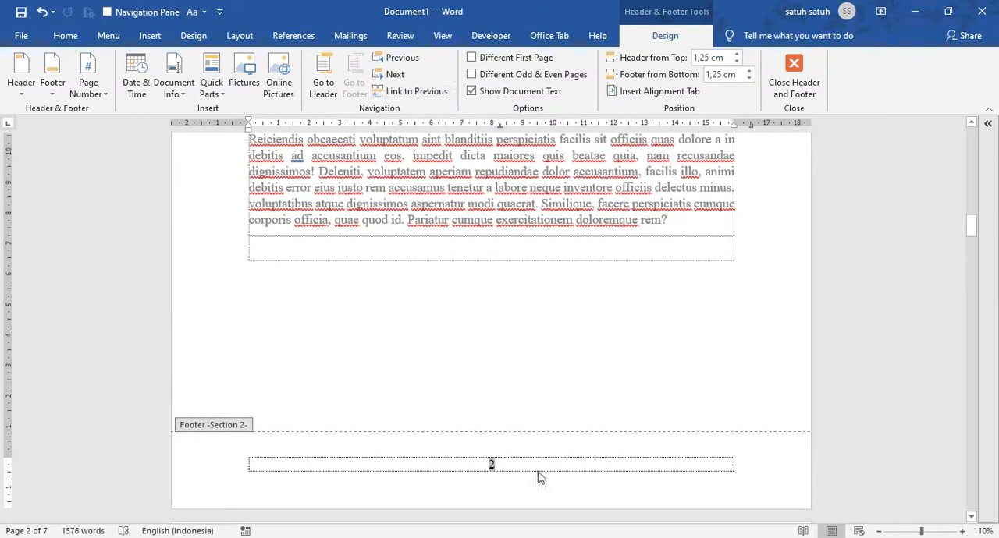
pyautogui.click(536, 467)
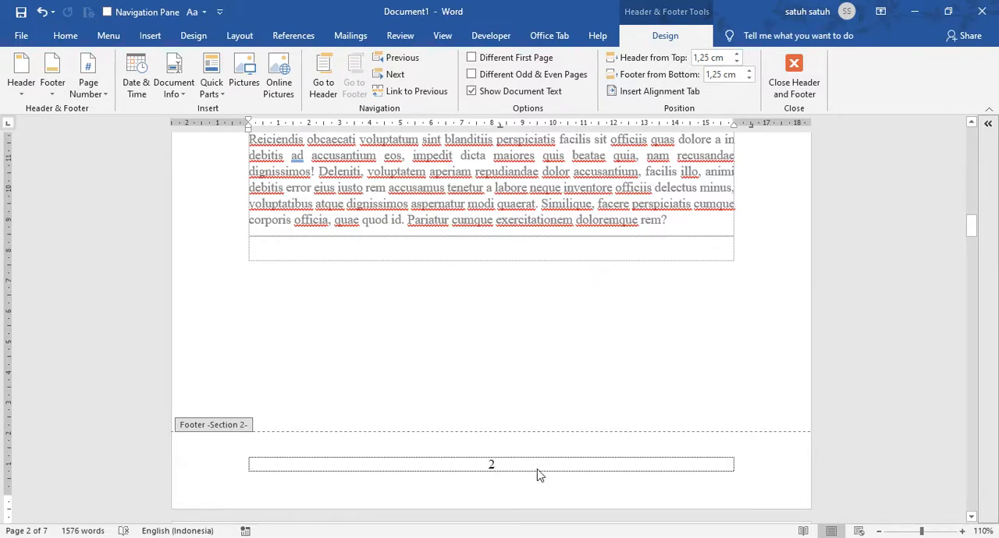
# Delete the page number from the Section 1 footer on the cover page
pyautogui.scroll(12, 537, 472)
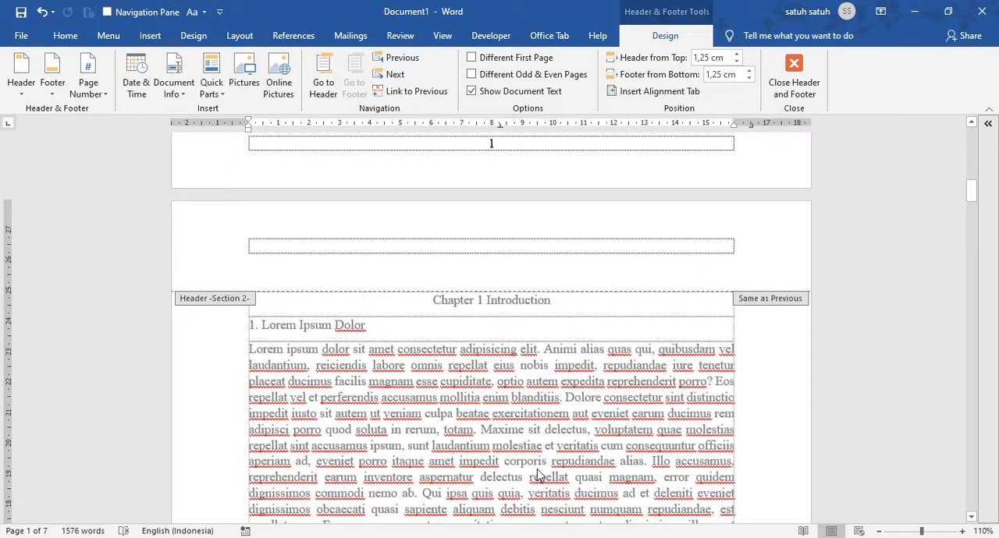
pyautogui.scroll(3, 537, 472)
pyautogui.click(531, 297)
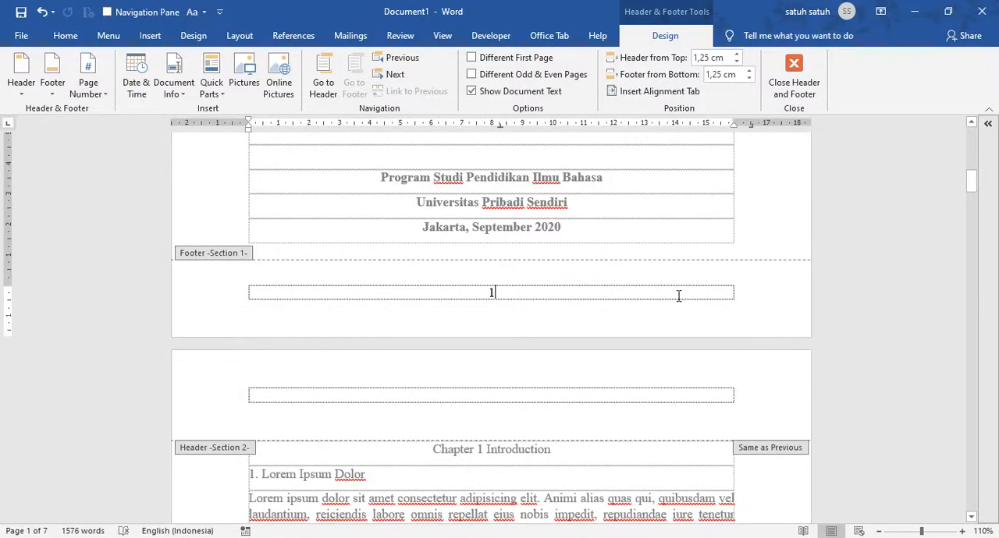
pyautogui.hotkey('shift', 'Left')
pyautogui.press('Delete')
# Compare the Section 1 and Section 2 footers and check the Link to Previous setting of Section 2
pyautogui.scroll(-10, 536, 399)
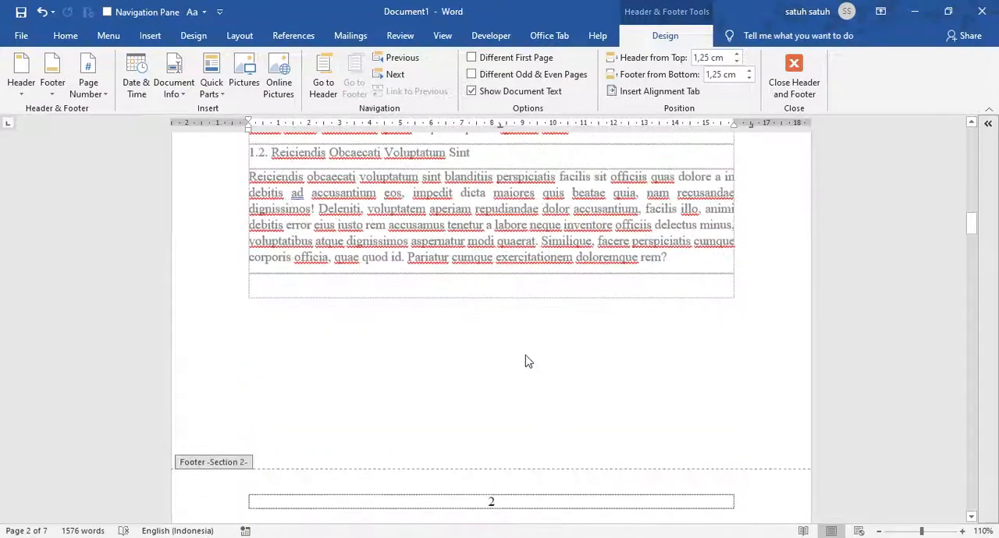
pyautogui.scroll(-5, 525, 361)
pyautogui.click(526, 170)
pyautogui.scroll(5, 597, 297)
pyautogui.scroll(8, 597, 297)
pyautogui.click(523, 217)
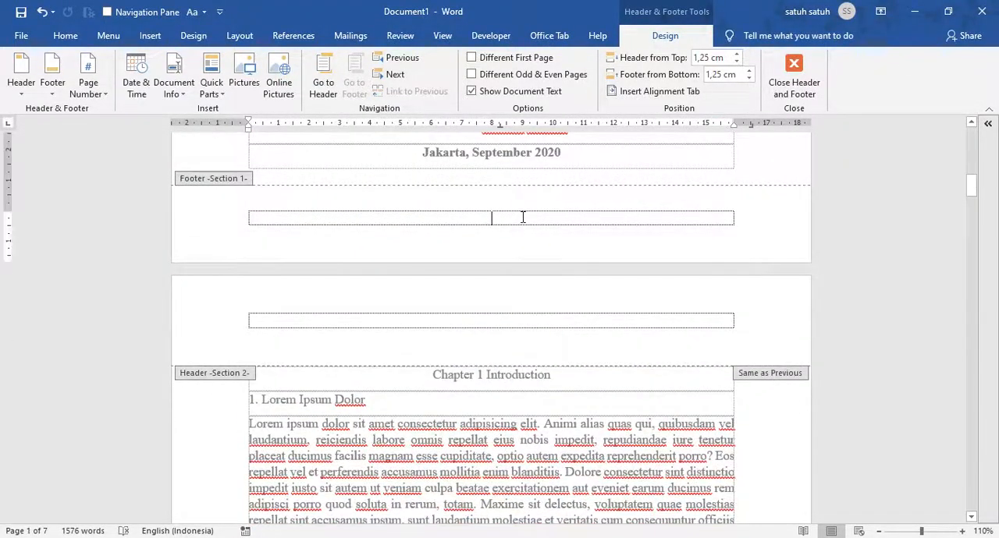
pyautogui.scroll(-10, 522, 312)
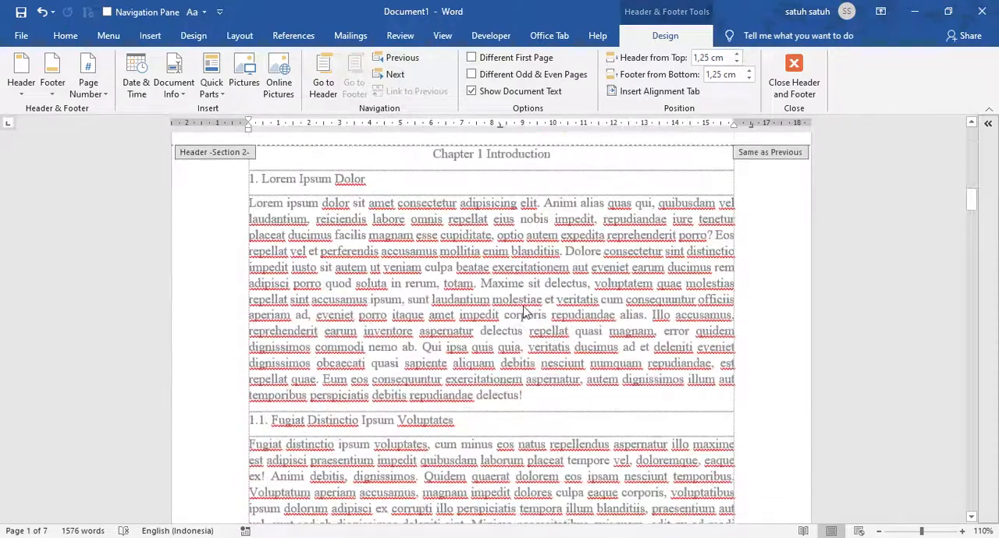
pyautogui.click(522, 278)
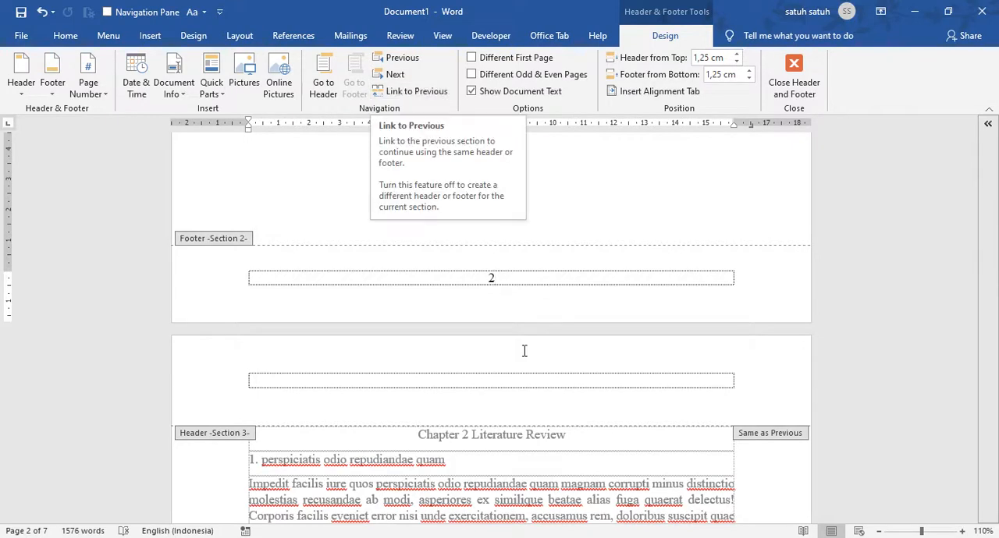
# Check the Link to Previous setting of the Section 2 header on the Chapter 1 page
pyautogui.scroll(5, 566, 383)
pyautogui.scroll(-3, 568, 388)
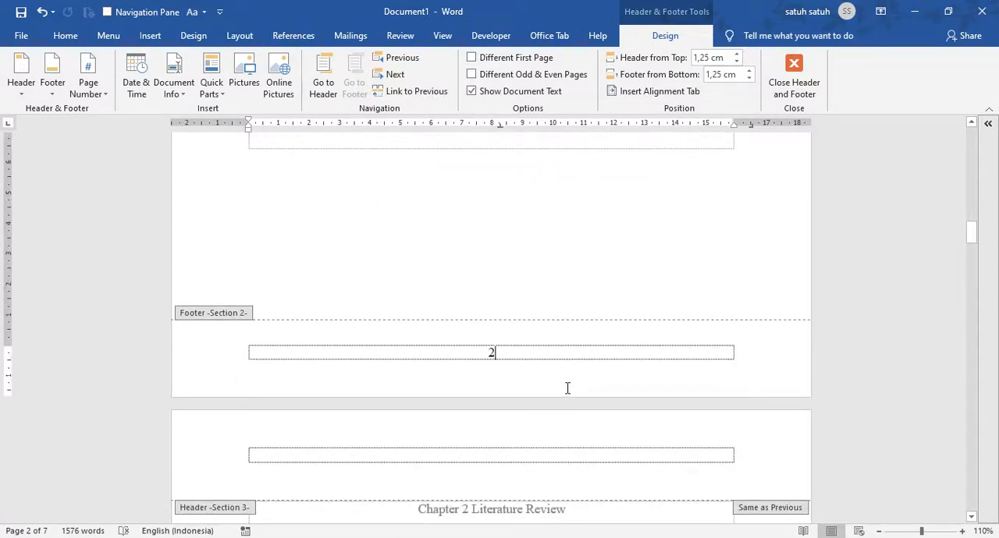
pyautogui.scroll(12, 568, 388)
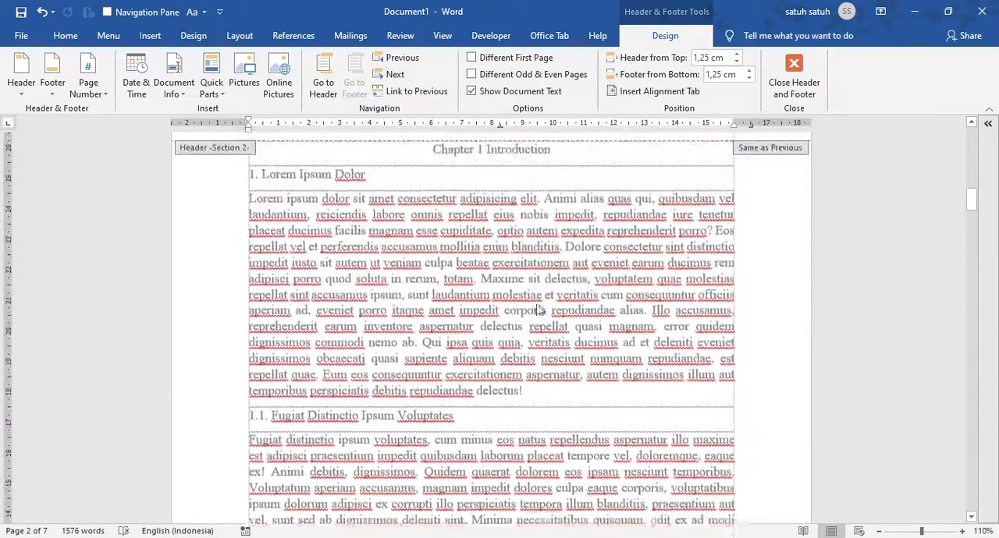
pyautogui.scroll(1, 448, 336)
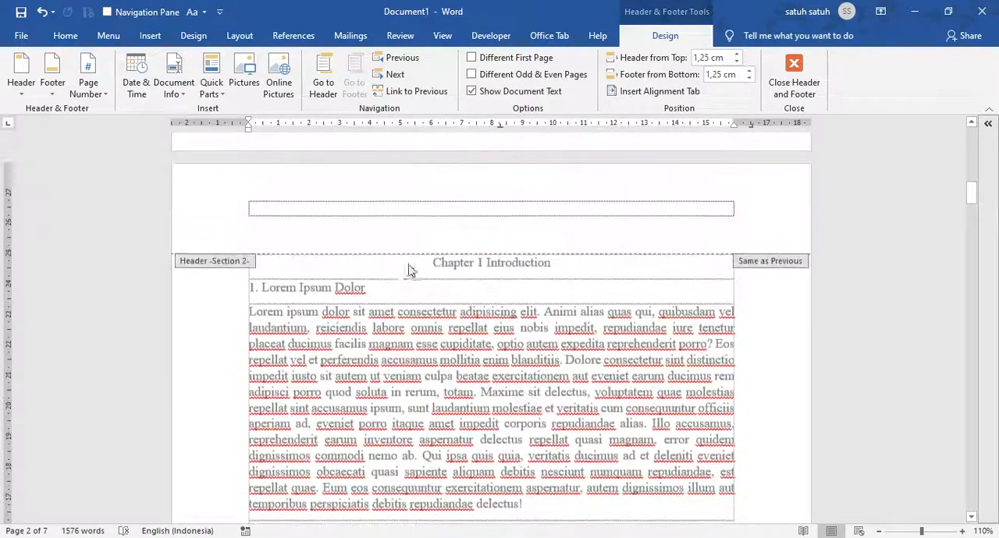
pyautogui.click(497, 206)
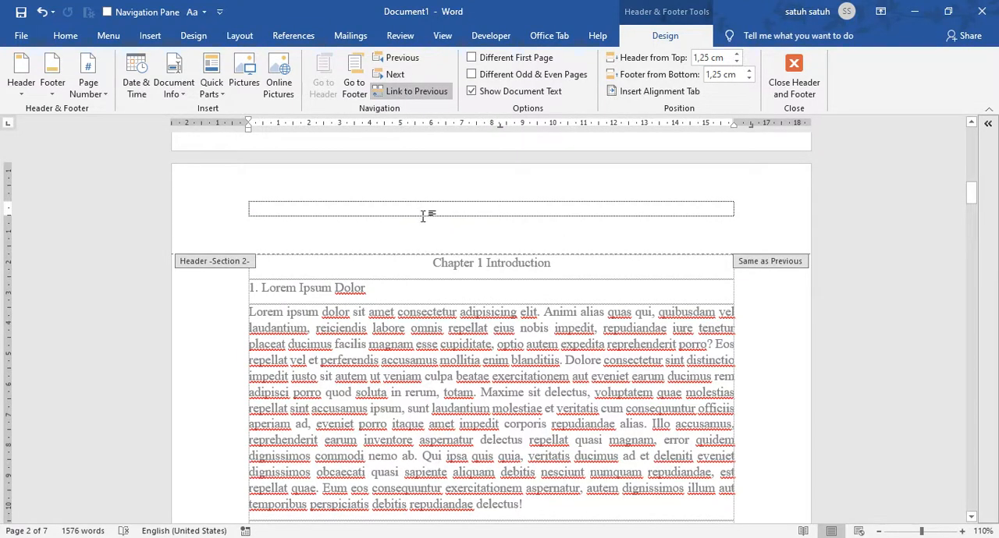
# Enter the sample text "Teks" in the Section 1 header on the cover page
pyautogui.scroll(6, 482, 316)
pyautogui.scroll(14, 482, 316)
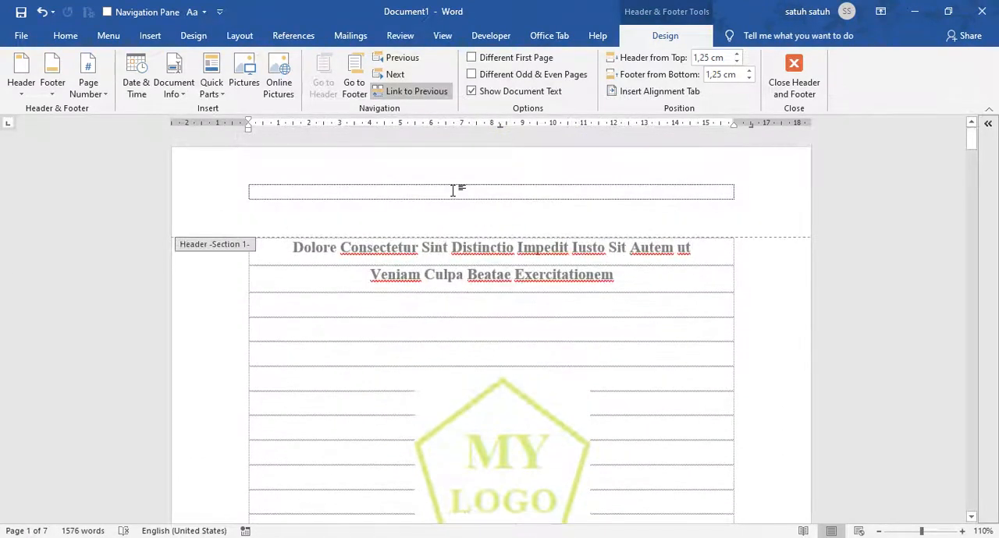
pyautogui.click(453, 191)
pyautogui.write('teks')
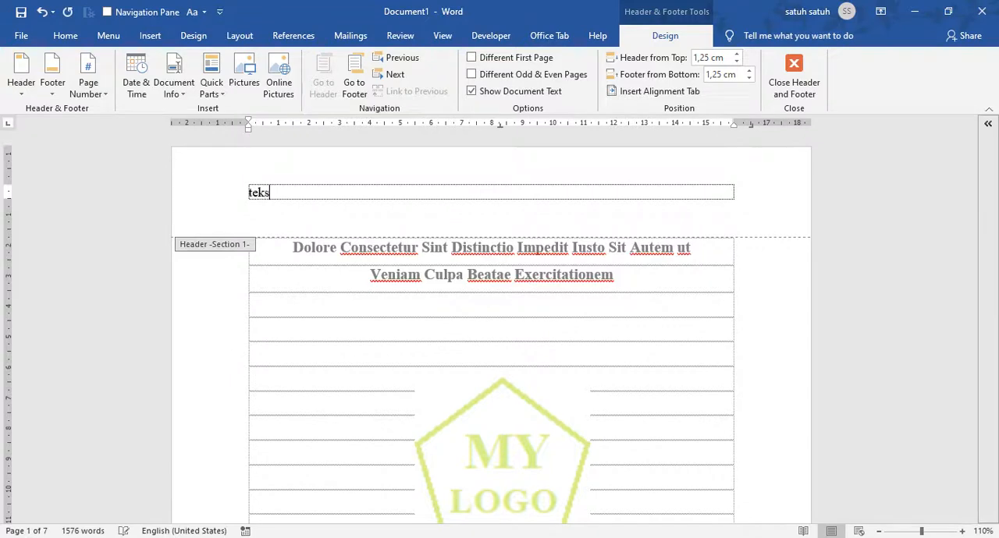
# Examine whether the cover's header text carries over to the Section 2 and Section 3 headers and check Section 2's Link to Previous setting
pyautogui.scroll(-20, 493, 219)
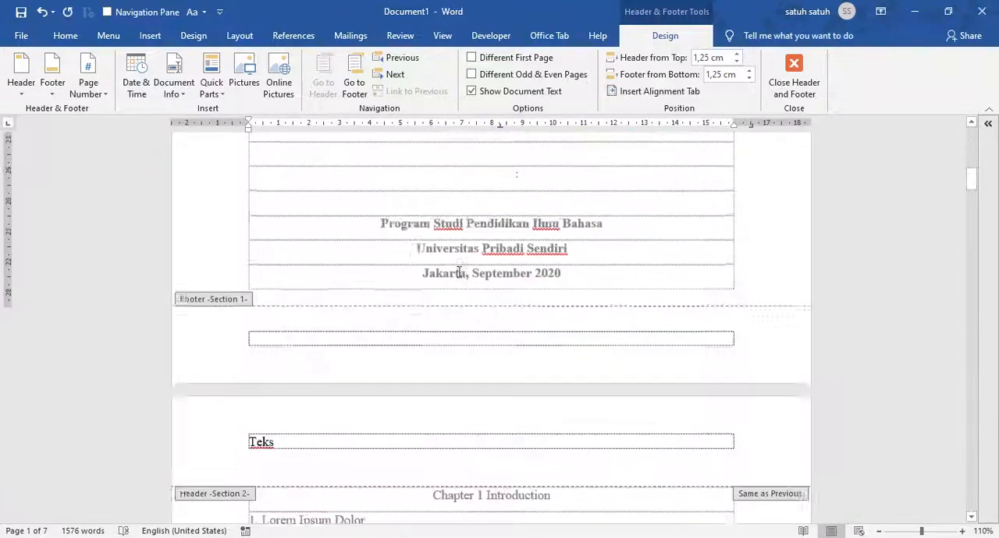
pyautogui.click(368, 337)
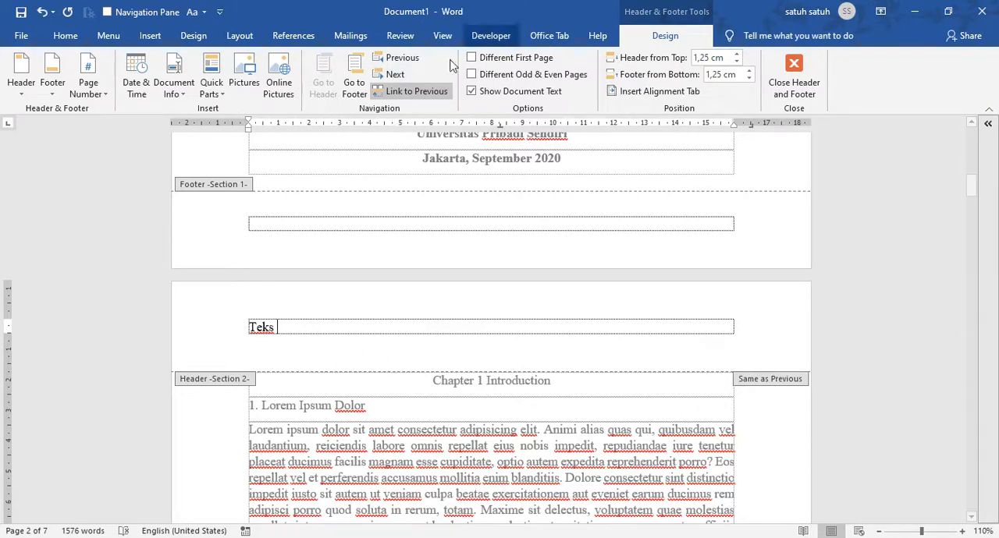
pyautogui.scroll(-8, 511, 428)
pyautogui.scroll(-9, 511, 427)
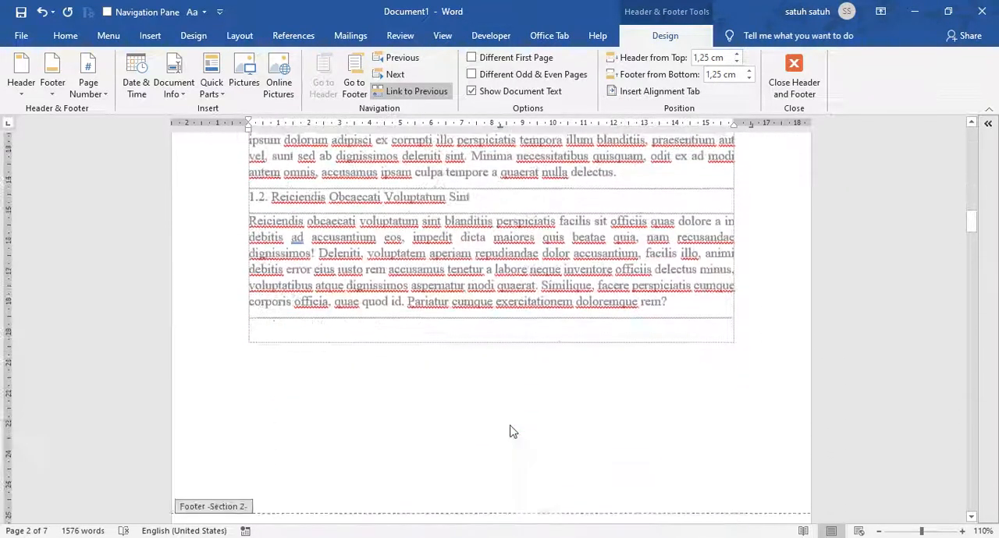
pyautogui.scroll(4, 427, 414)
pyautogui.scroll(5, 426, 413)
pyautogui.scroll(-16, 412, 413)
pyautogui.scroll(15, 398, 411)
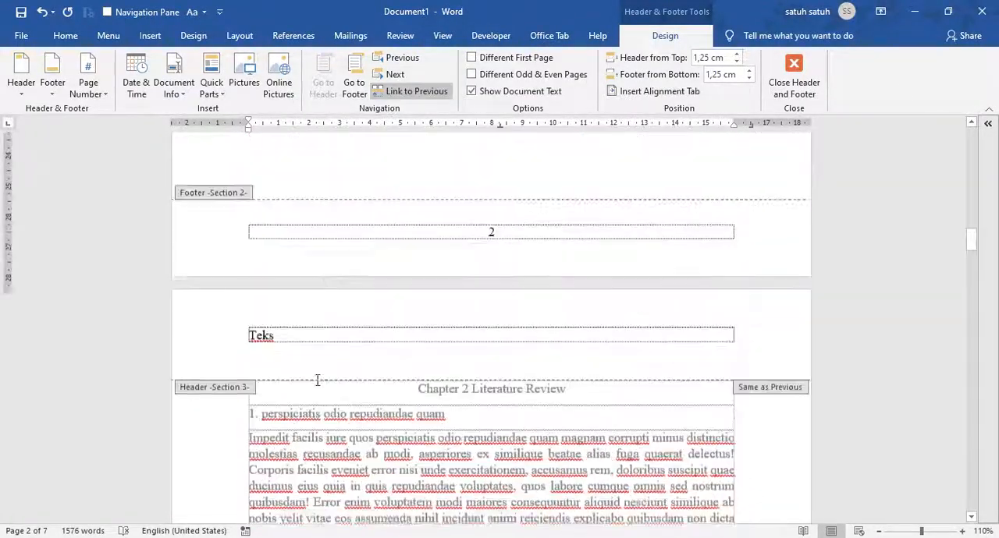
pyautogui.scroll(5, 373, 366)
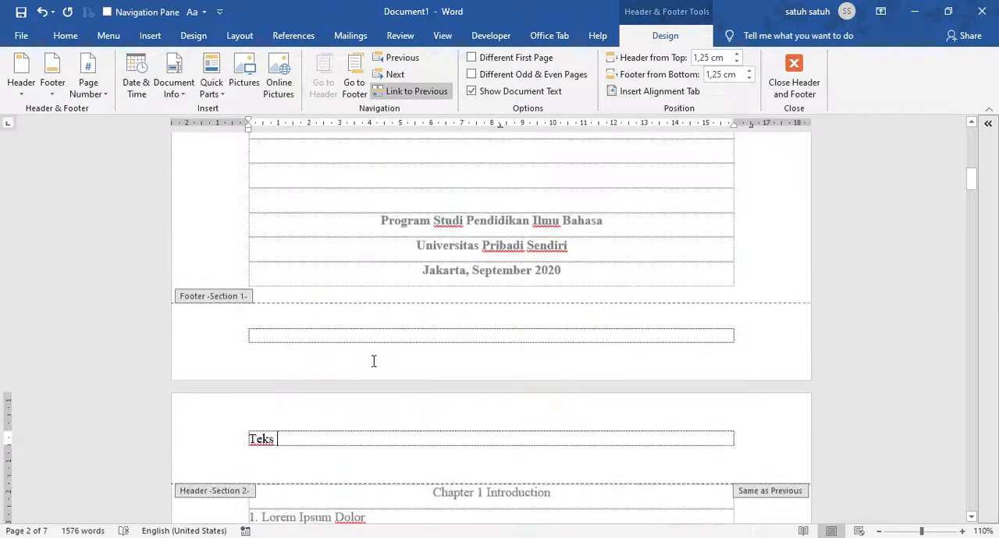
# Undo the "Teks" entry in the cover page header
pyautogui.hotkey('ctrl', 'z')
pyautogui.hotkey('ctrl', 'z')
pyautogui.hotkey('ctrl', 'z')
pyautogui.hotkey('ctrl', 'z')
pyautogui.hotkey('ctrl', 'z')
pyautogui.hotkey('ctrl', 'z')
pyautogui.hotkey('ctrl', 'z')
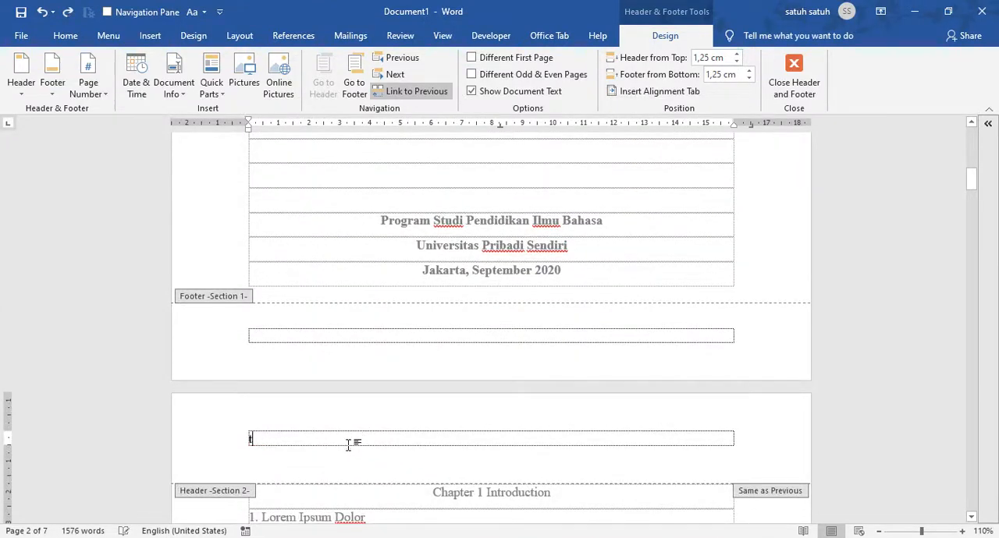
pyautogui.scroll(10, 370, 435)
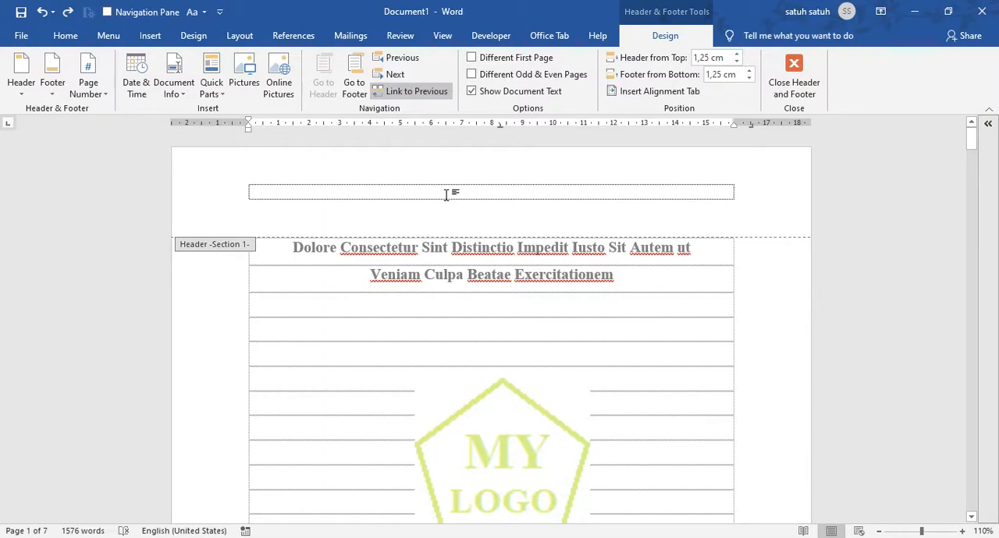
# Turn off Link to Previous for the Section 2 header on the Chapter 1 page
pyautogui.scroll(-20, 447, 195)
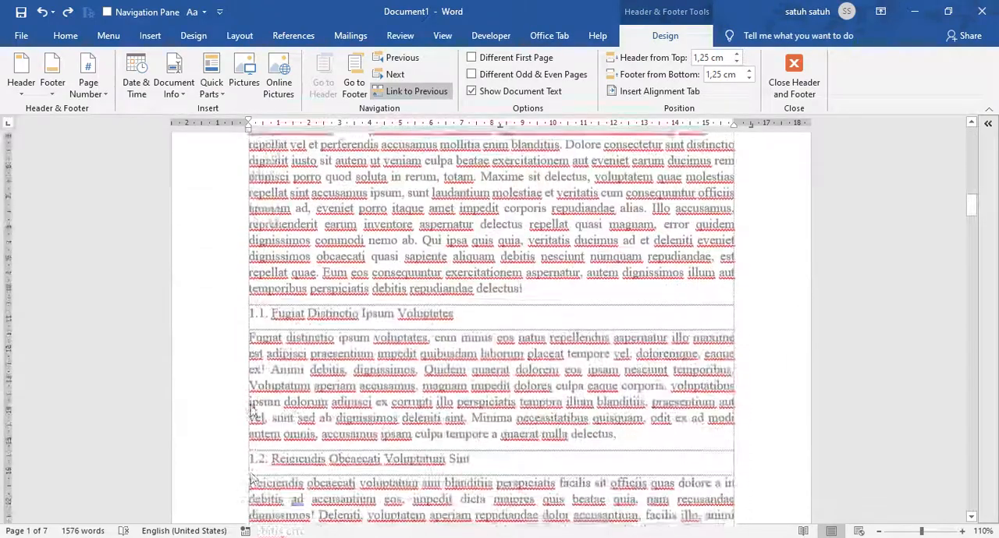
pyautogui.scroll(-10, 251, 409)
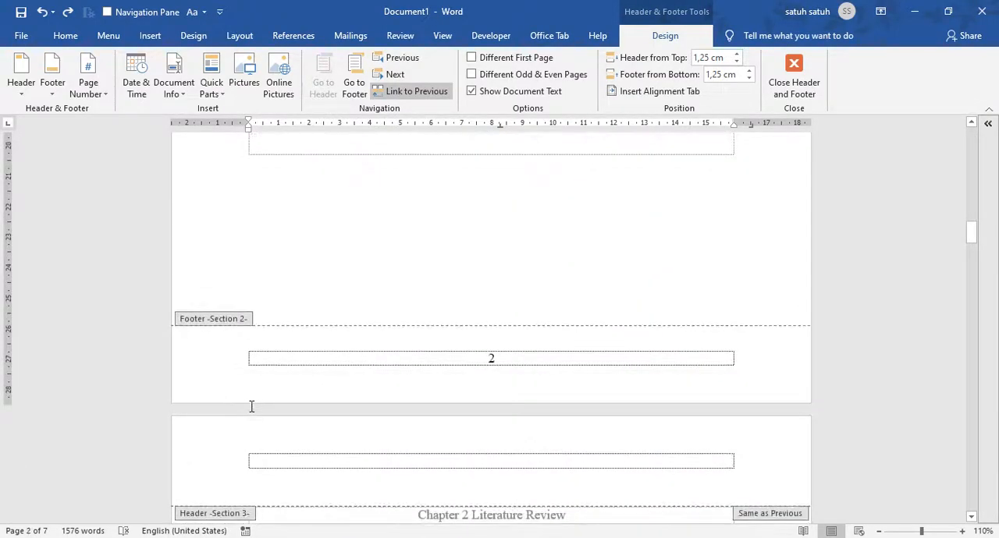
pyautogui.scroll(20, 412, 297)
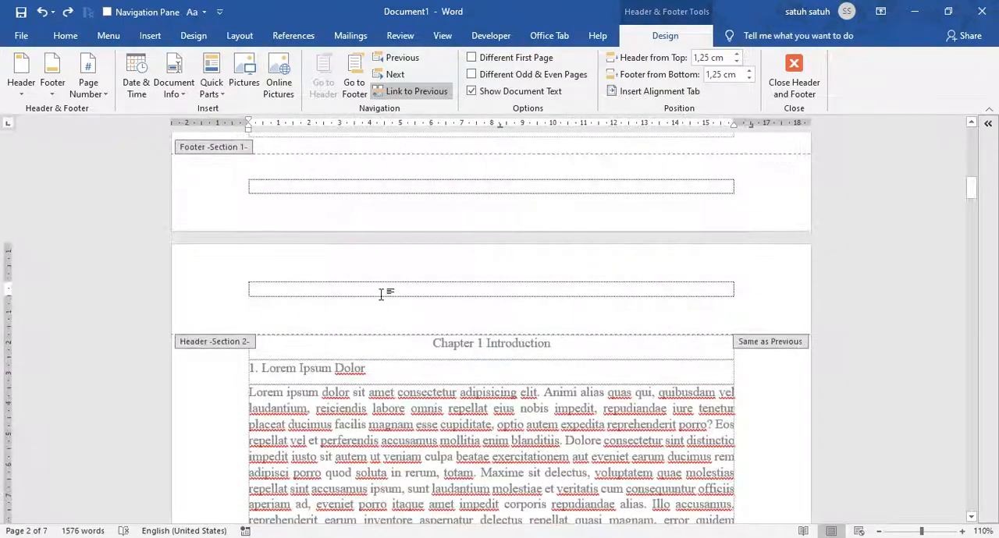
pyautogui.click(399, 92)
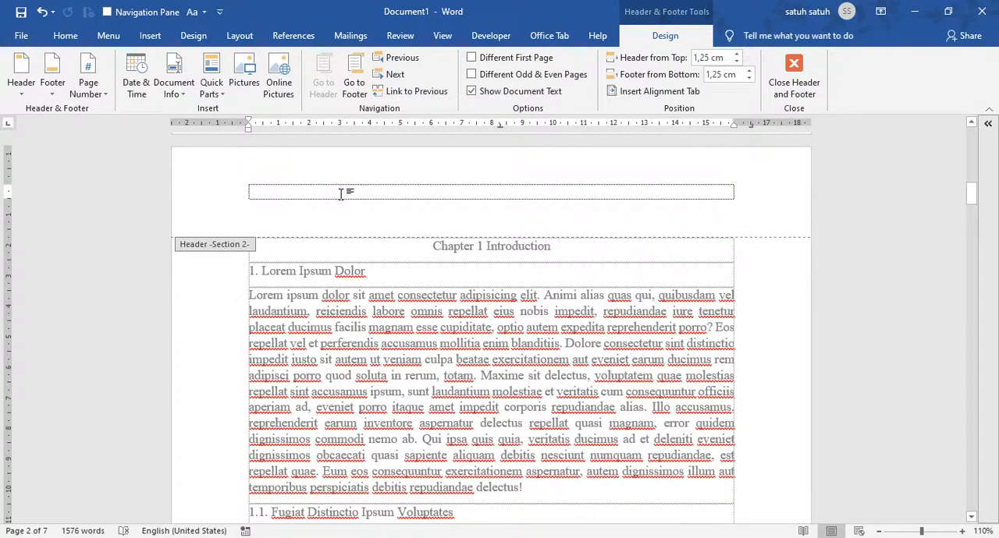
# Enter "Teks" in the Section 1 header to test the unlinked cover header
pyautogui.scroll(15, 340, 195)
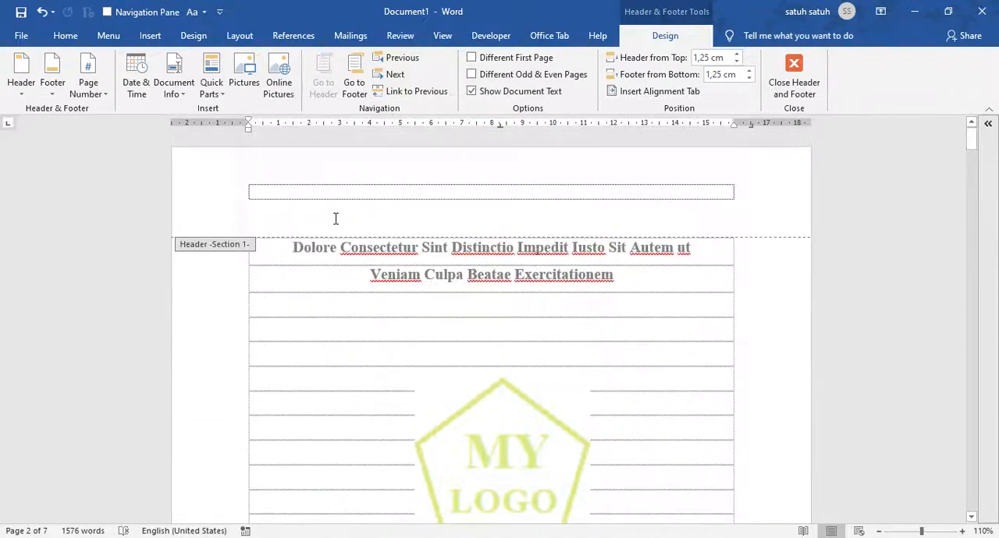
pyautogui.click(342, 190)
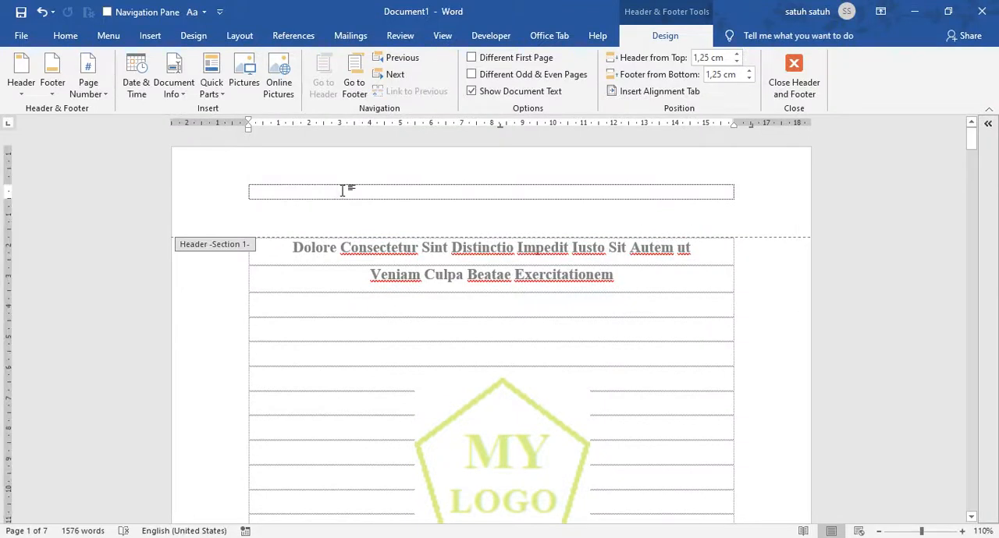
pyautogui.write('teks')
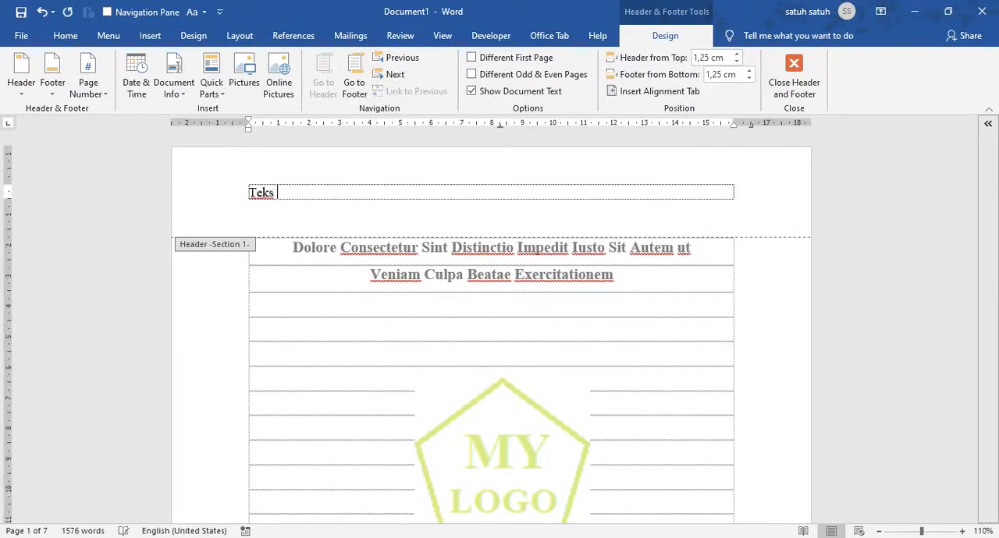
# Check whether the Section 2 header repeats the cover's header text
pyautogui.scroll(-1, 367, 211)
pyautogui.scroll(-15, 369, 217)
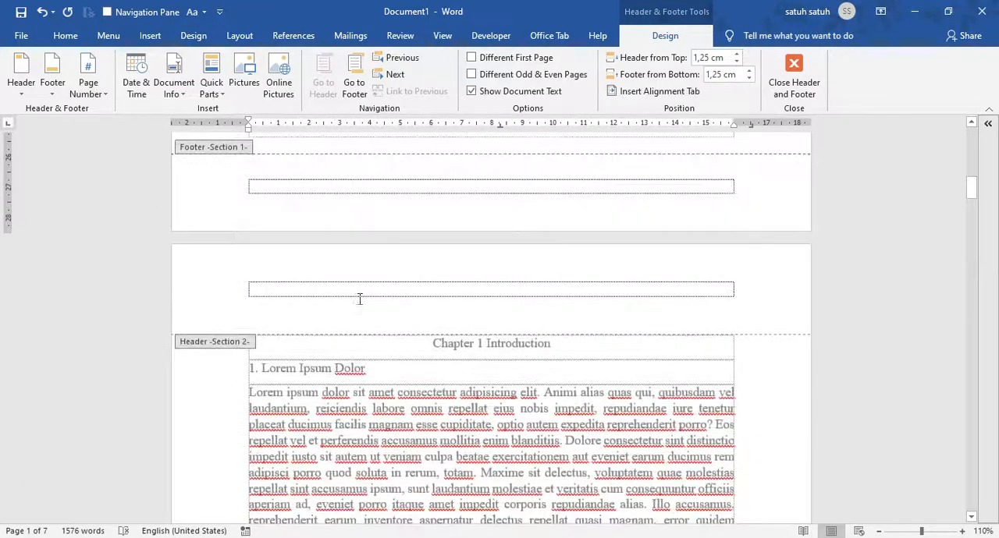
pyautogui.click(317, 287)
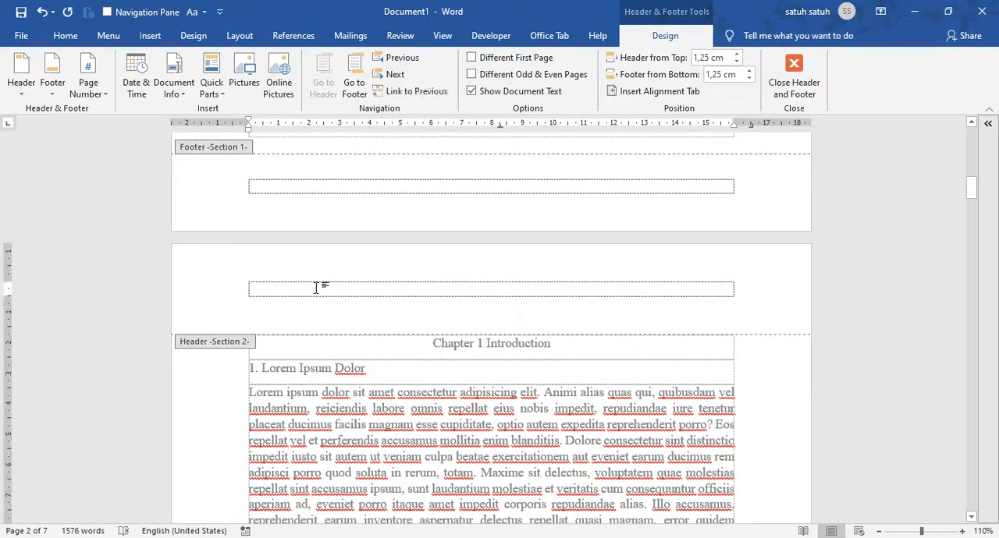
# Delete the "Teks" text from the Section 1 header on the cover page
pyautogui.scroll(10, 316, 292)
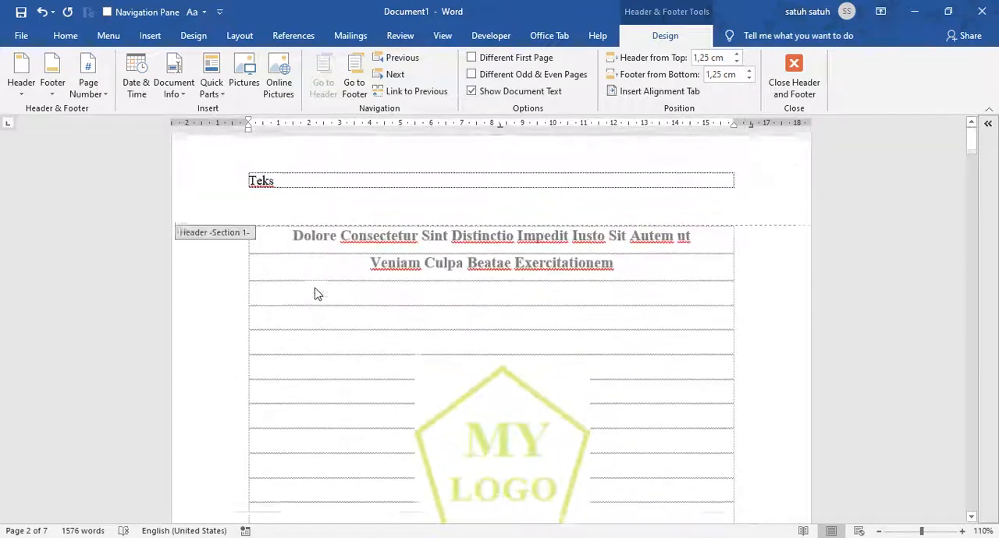
pyautogui.scroll(5, 316, 297)
pyautogui.click(200, 185)
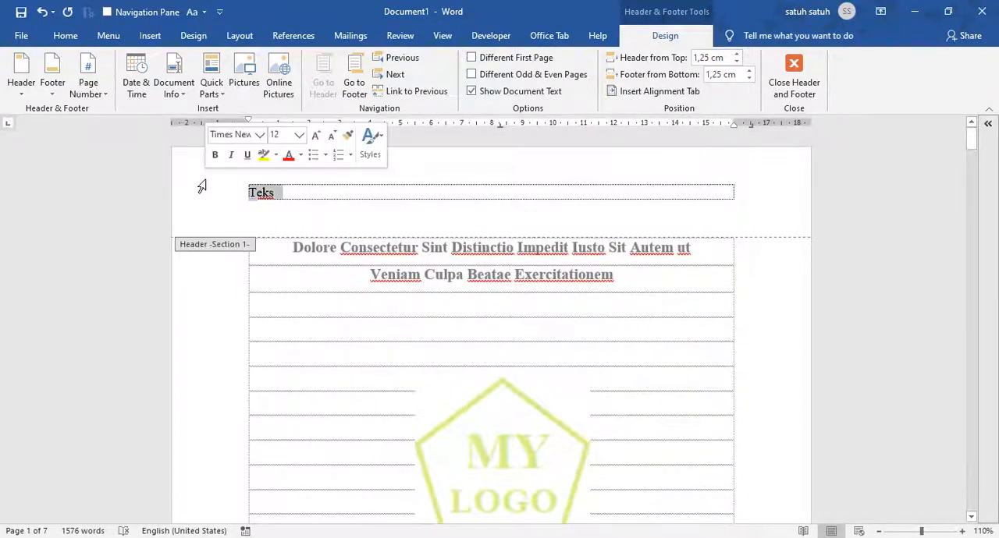
pyautogui.press('Delete')
# Turn off Link to Previous for the Section 3 footer on the Chapter 2 page
pyautogui.scroll(-10, 423, 355)
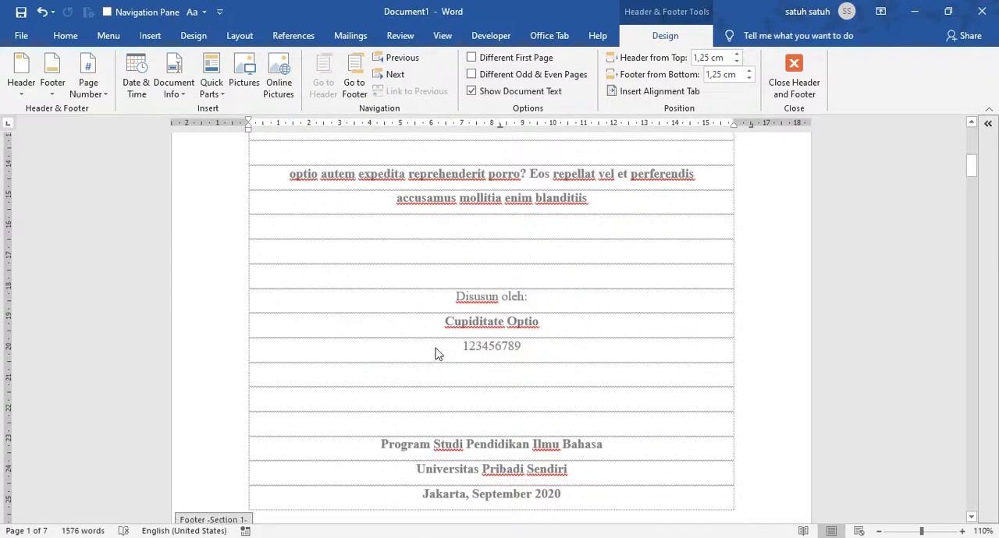
pyautogui.scroll(-5, 468, 348)
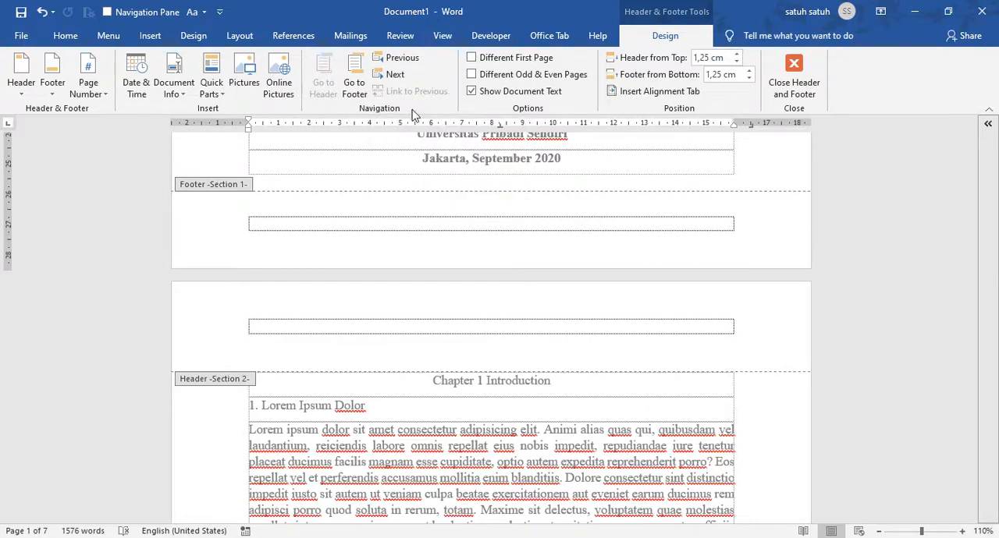
pyautogui.scroll(-20, 561, 327)
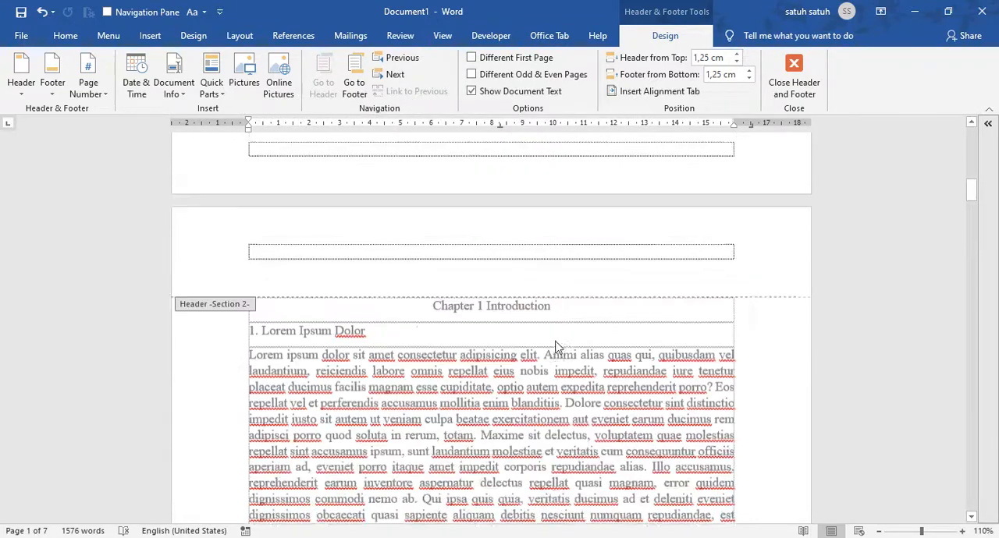
pyautogui.scroll(-15, 500, 315)
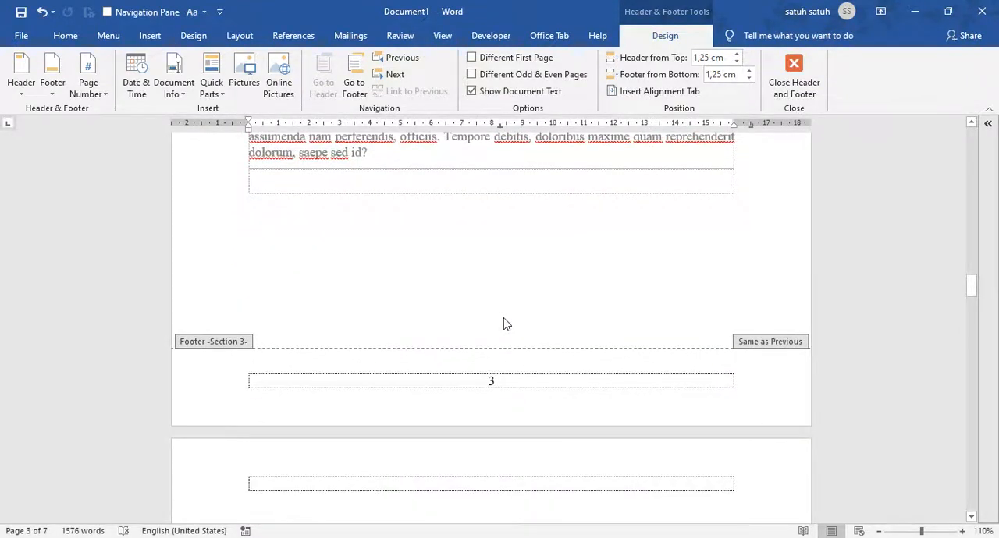
pyautogui.scroll(2, 504, 321)
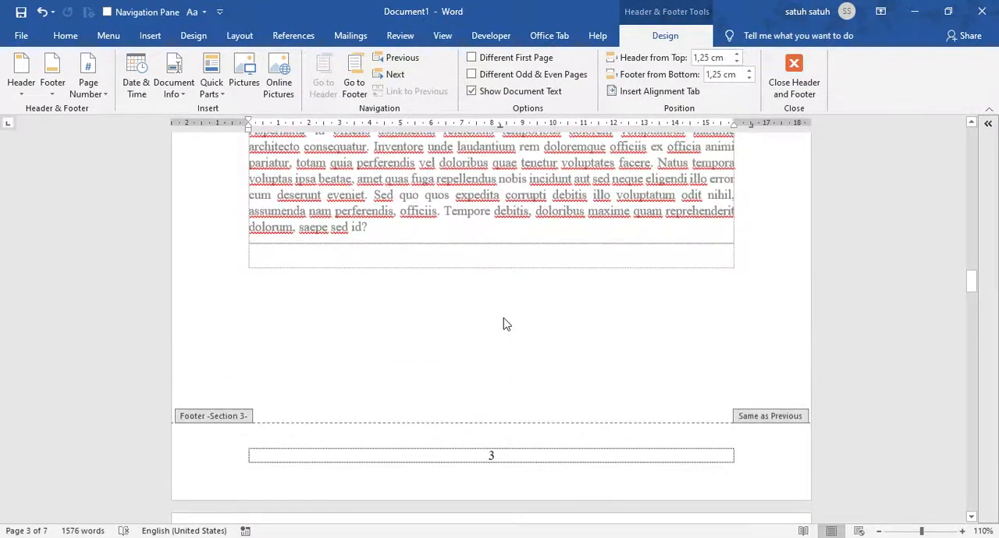
pyautogui.click(576, 458)
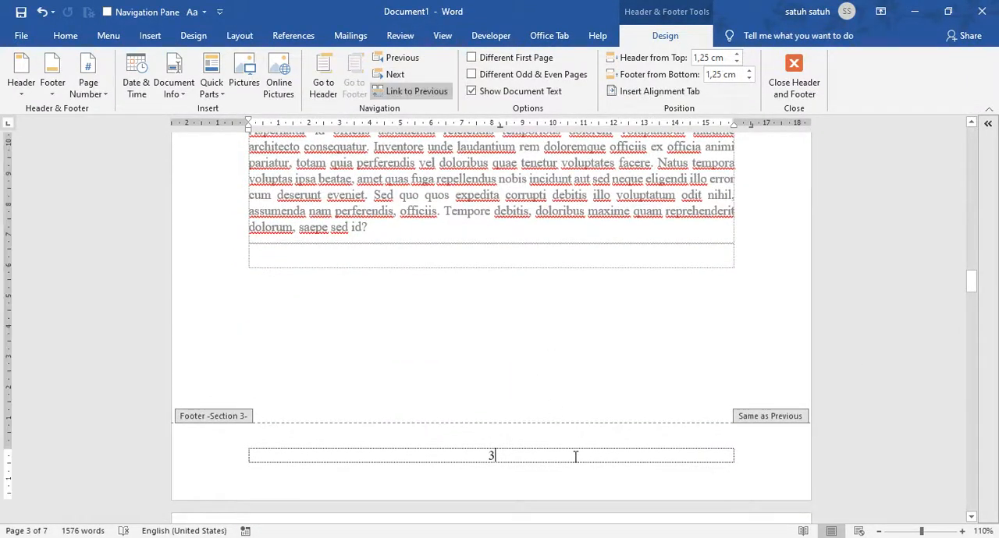
pyautogui.click(411, 91)
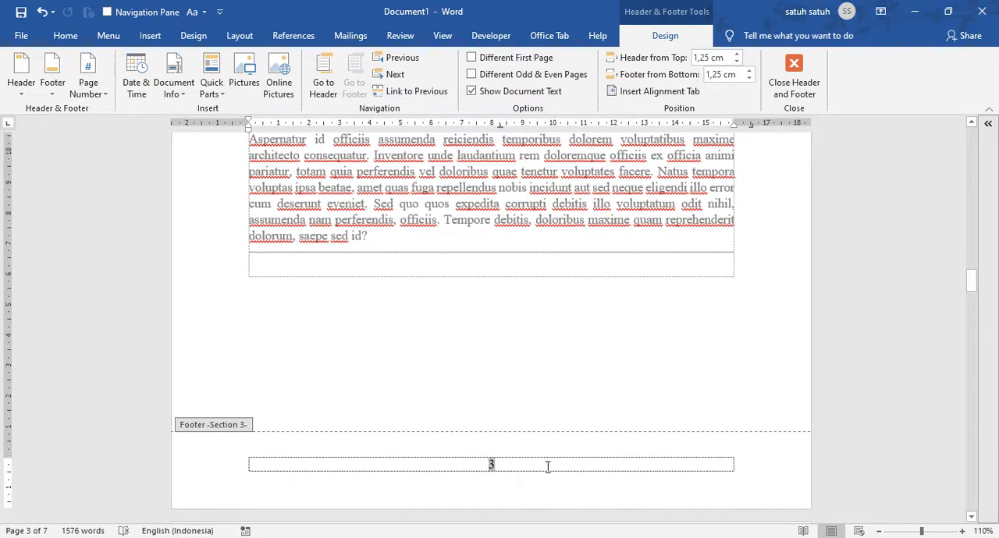
# Set the Section 3 page number format to i, ii, iii, starting at i, and return to the document body
pyautogui.scroll(4, 512, 335)
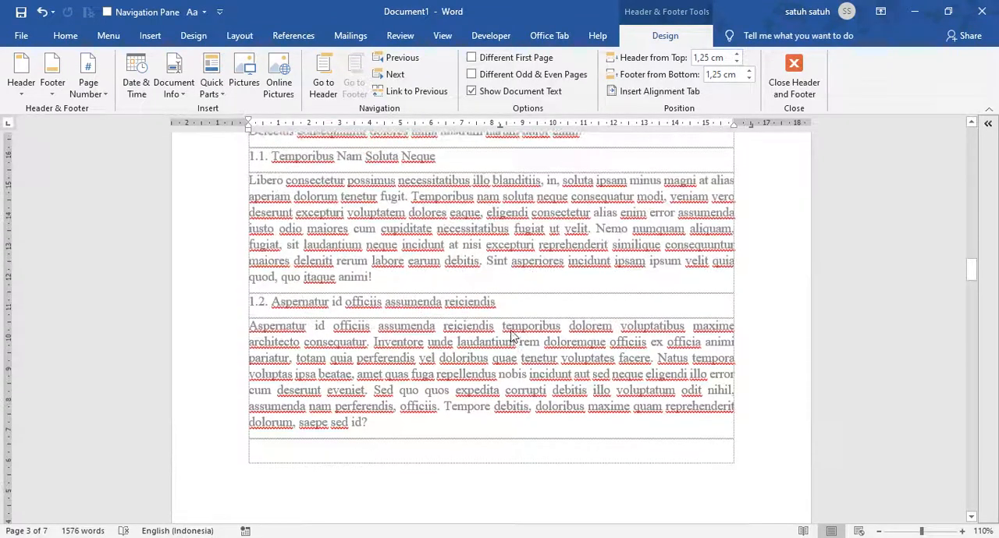
pyautogui.scroll(-5, 512, 335)
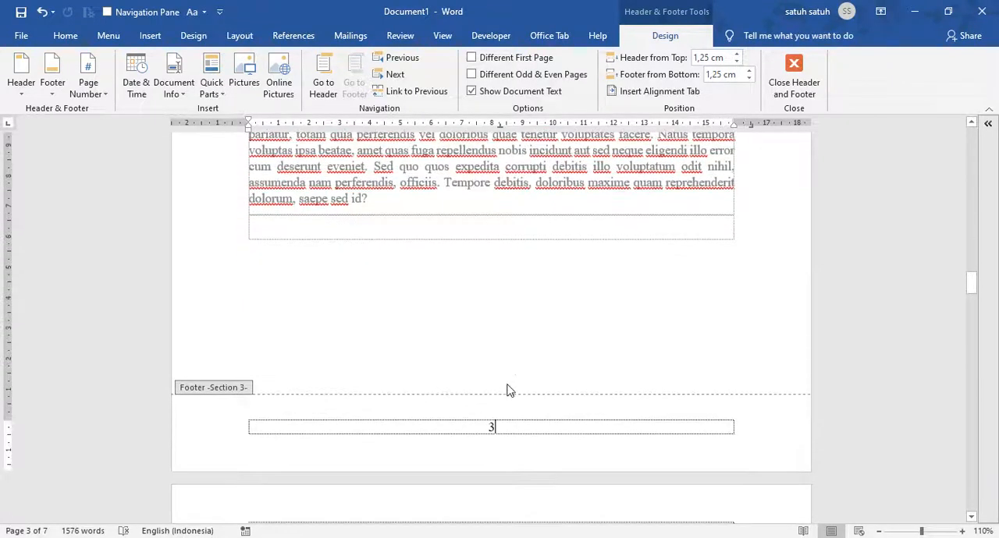
pyautogui.click(78, 98)
pyautogui.click(134, 179)
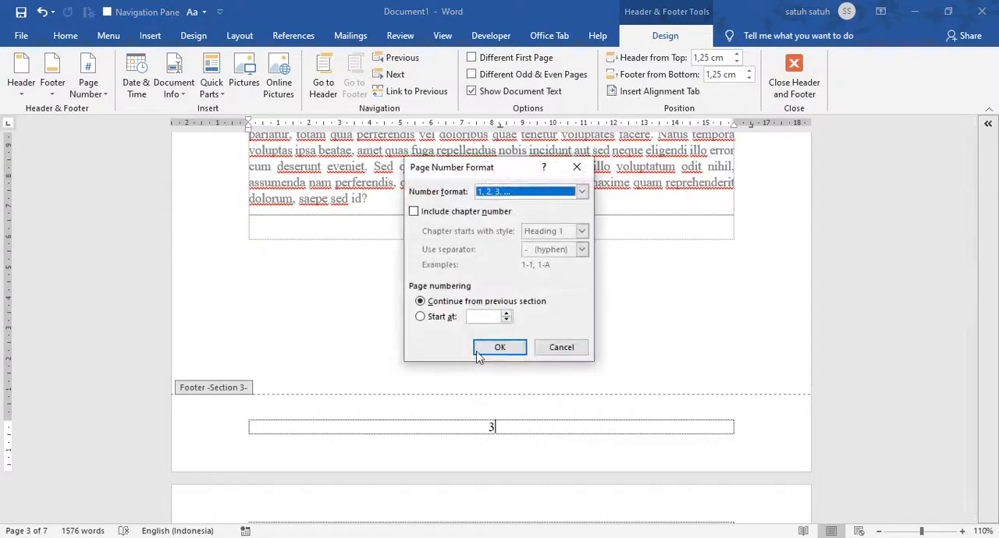
pyautogui.click(531, 194)
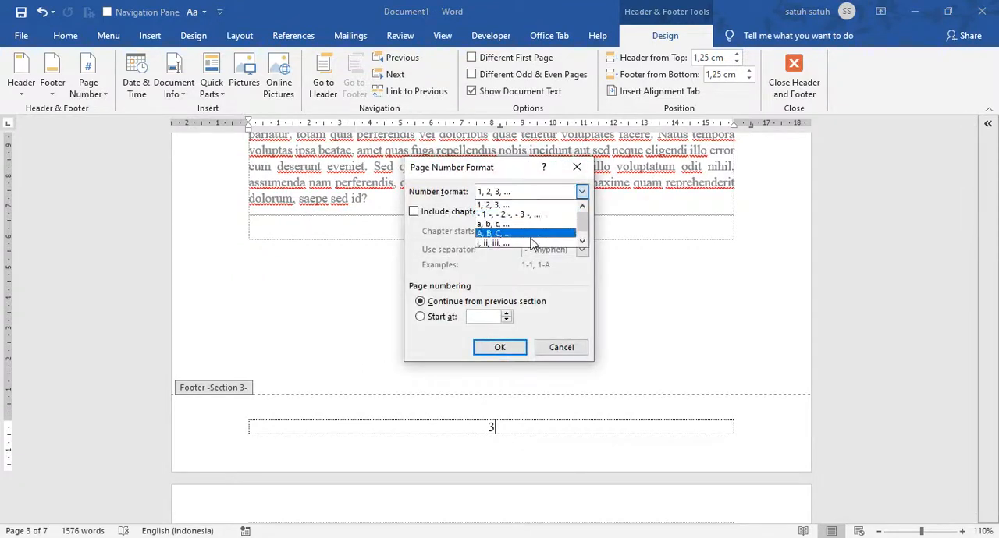
pyautogui.click(529, 242)
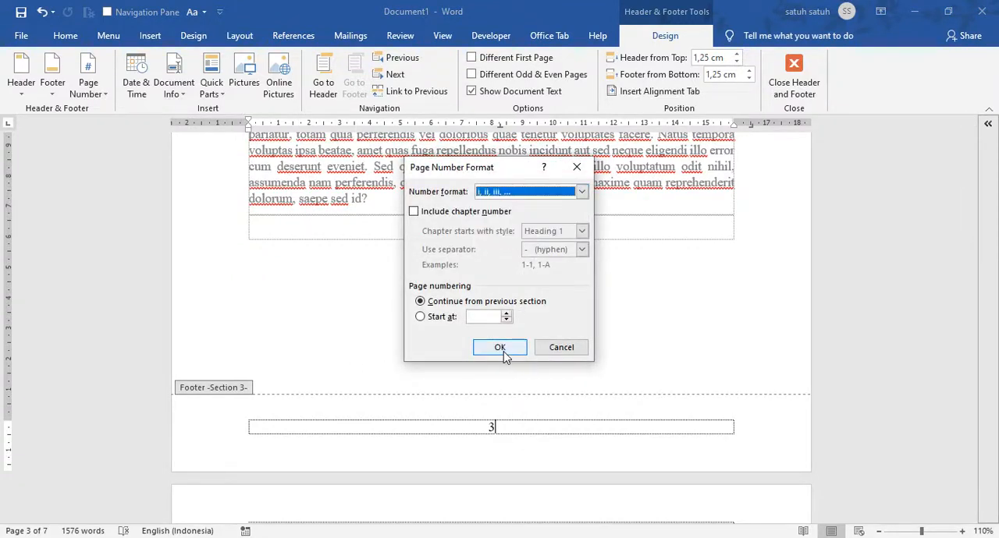
pyautogui.click(505, 316)
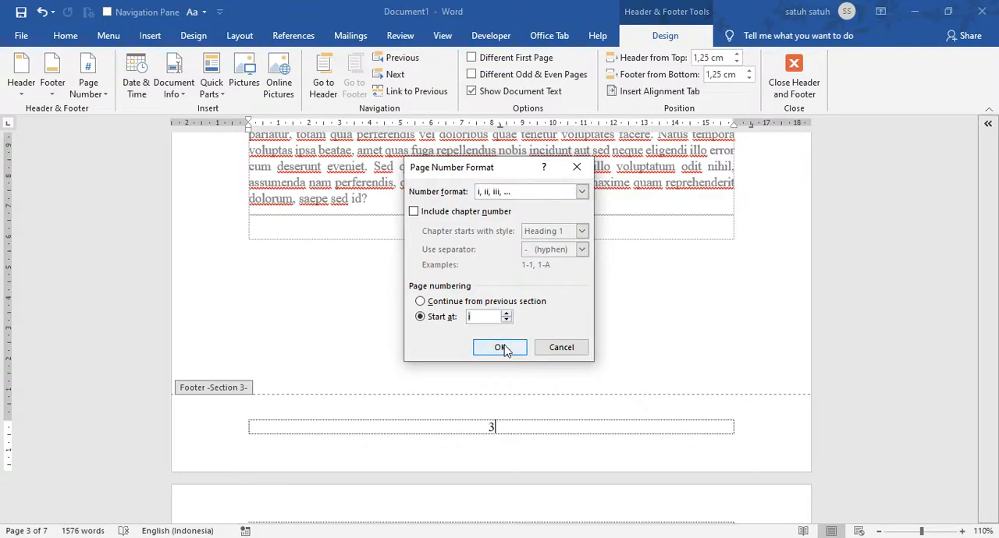
pyautogui.click(503, 349)
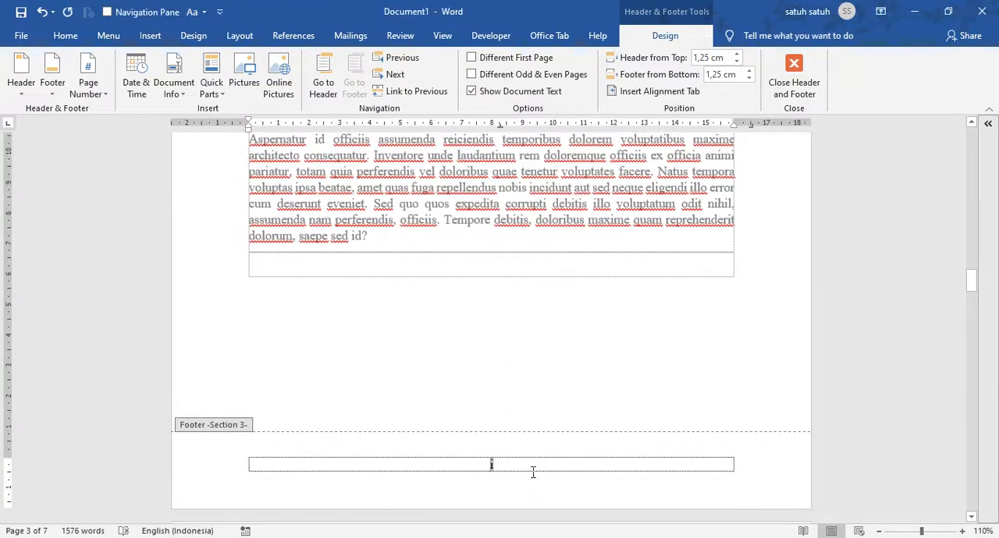
pyautogui.doubleClick(562, 401)
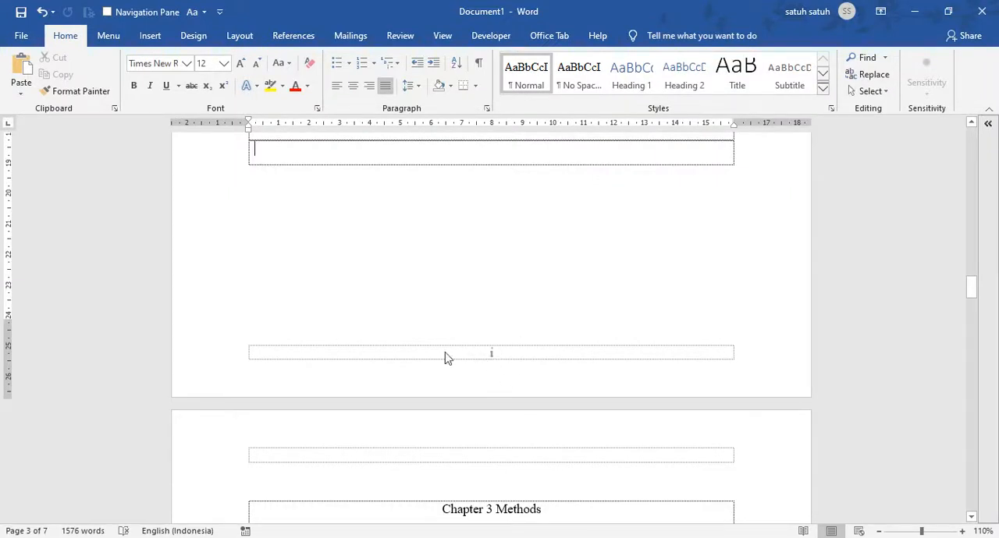
# Compare the footer page numbers on the Chapter 1 and Chapter 2 pages and inspect the Section 3 footer
pyautogui.scroll(10, 617, 350)
pyautogui.scroll(3, 524, 323)
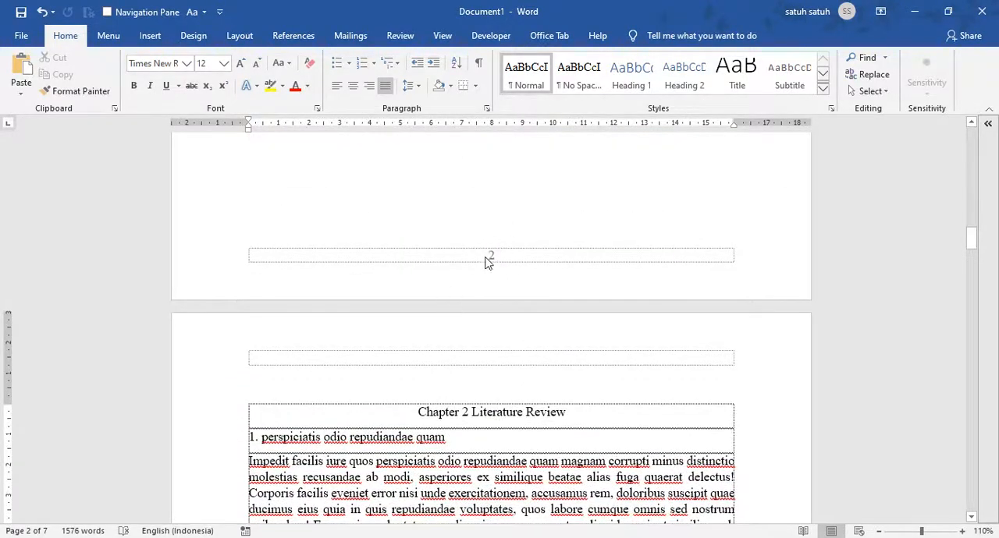
pyautogui.scroll(1, 499, 269)
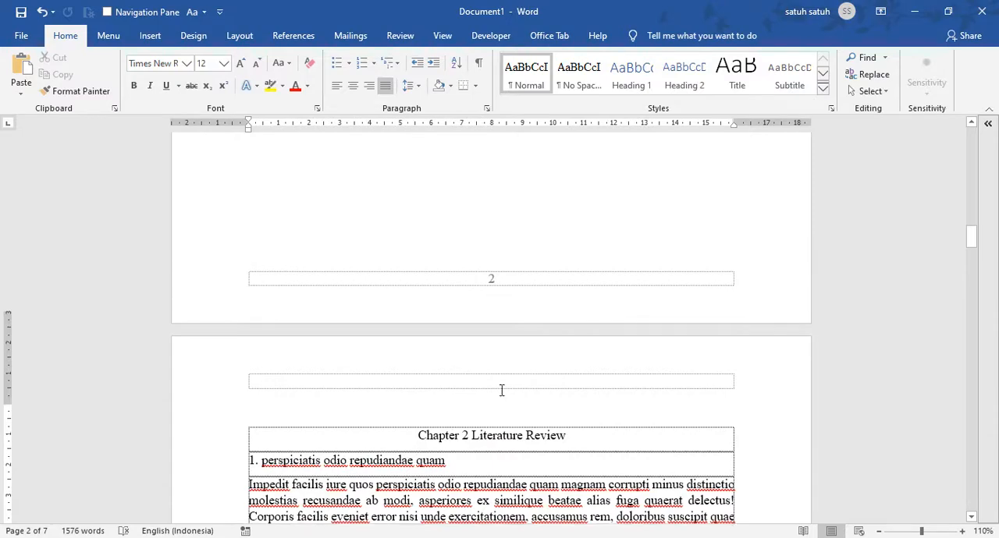
pyautogui.scroll(-9, 499, 390)
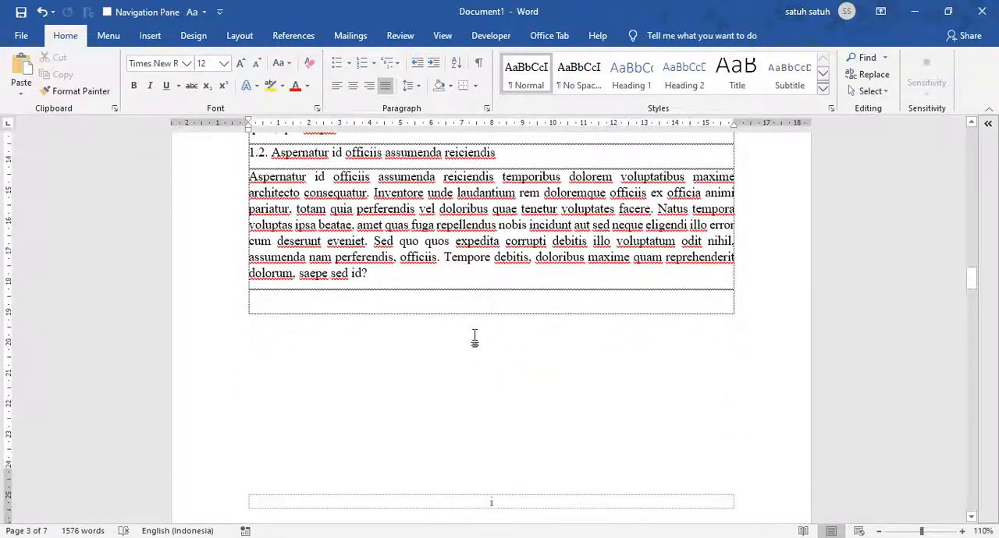
pyautogui.scroll(-3, 479, 334)
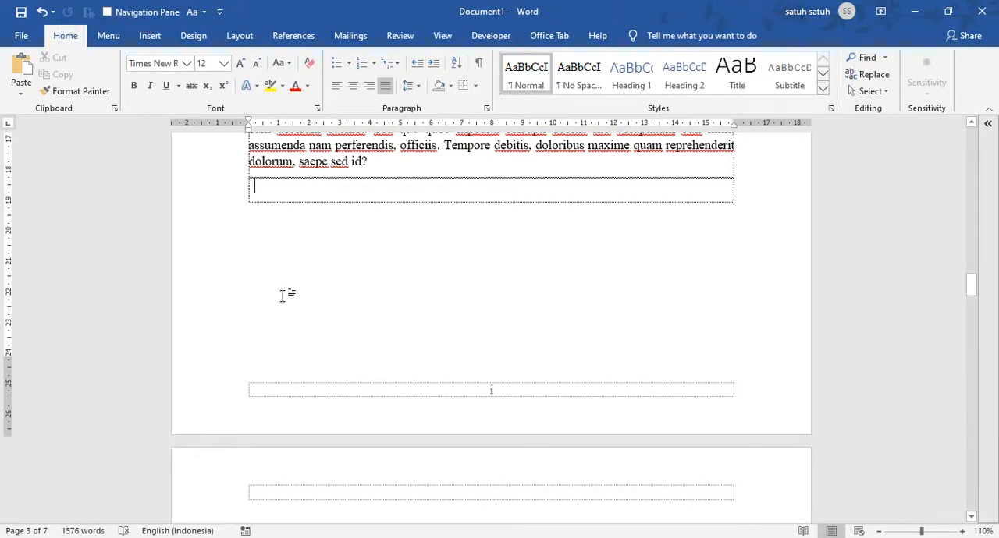
pyautogui.doubleClick(602, 396)
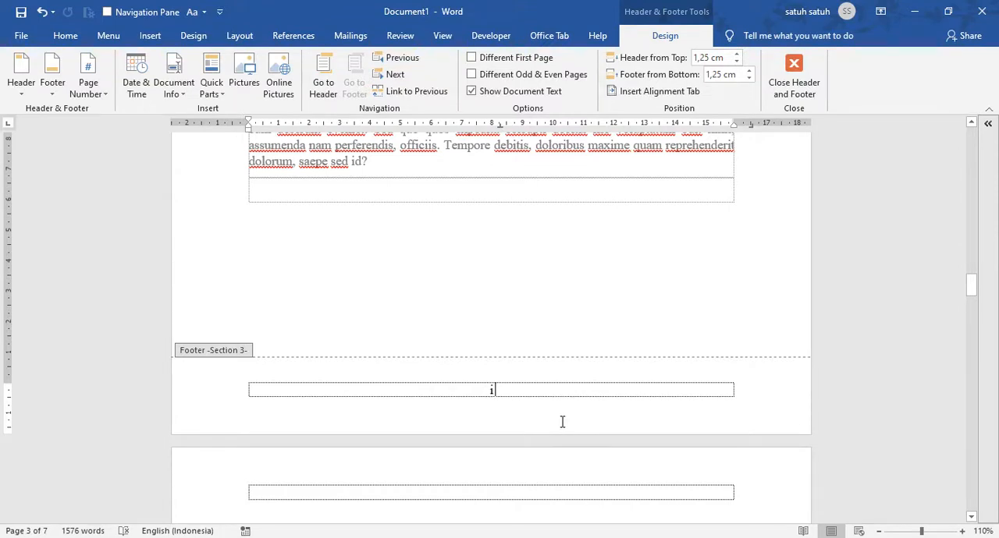
pyautogui.doubleClick(583, 192)
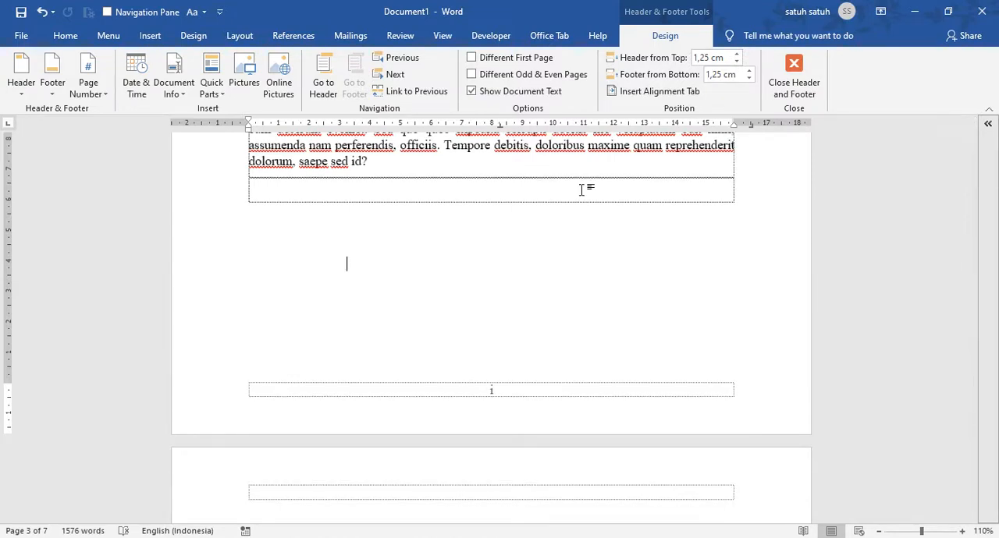
# Review the cover page from its title to its footer to check whether it carries a page number
pyautogui.moveTo(971, 293); pyautogui.dragTo(973, 124)
pyautogui.scroll(-5, 564, 304)
pyautogui.scroll(-8, 545, 336)
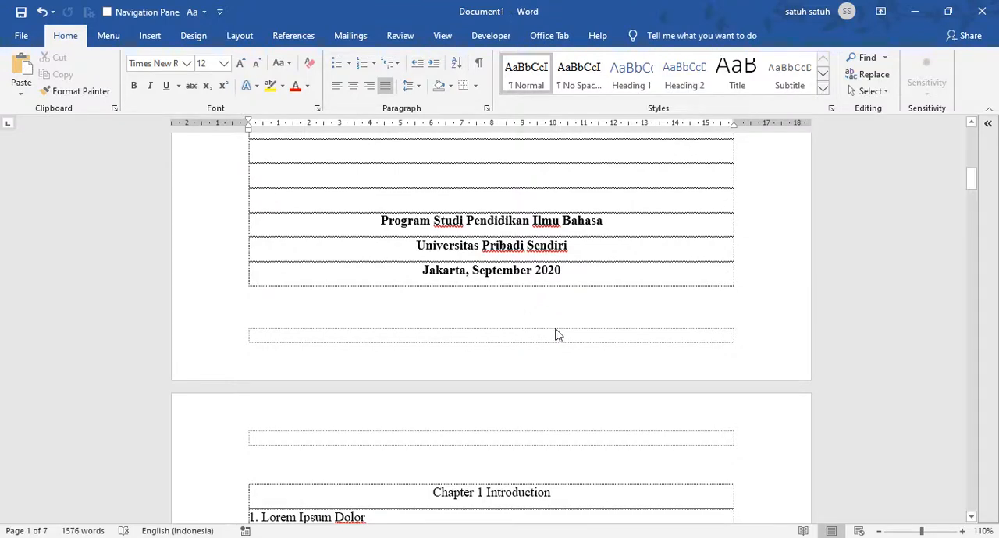
pyautogui.scroll(4, 559, 334)
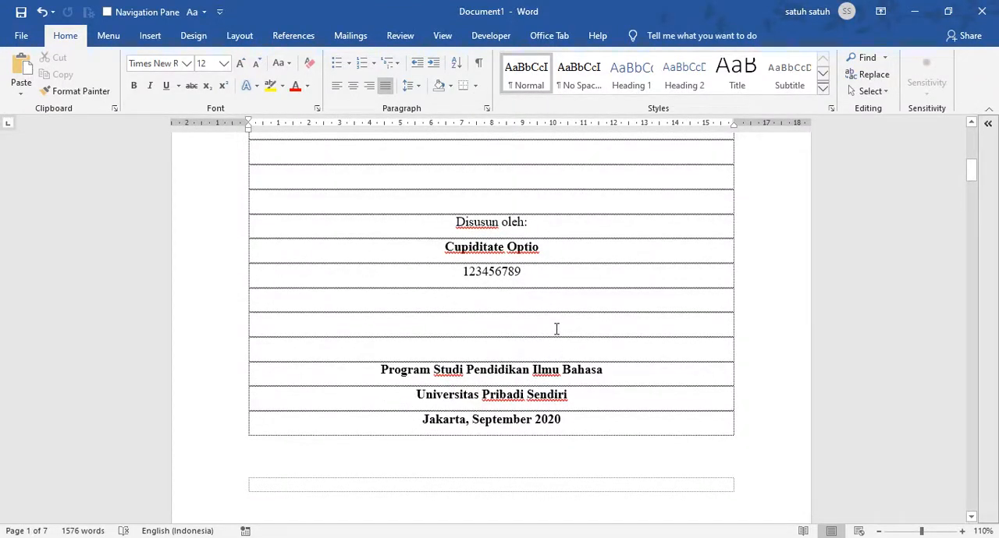
pyautogui.scroll(10, 557, 329)
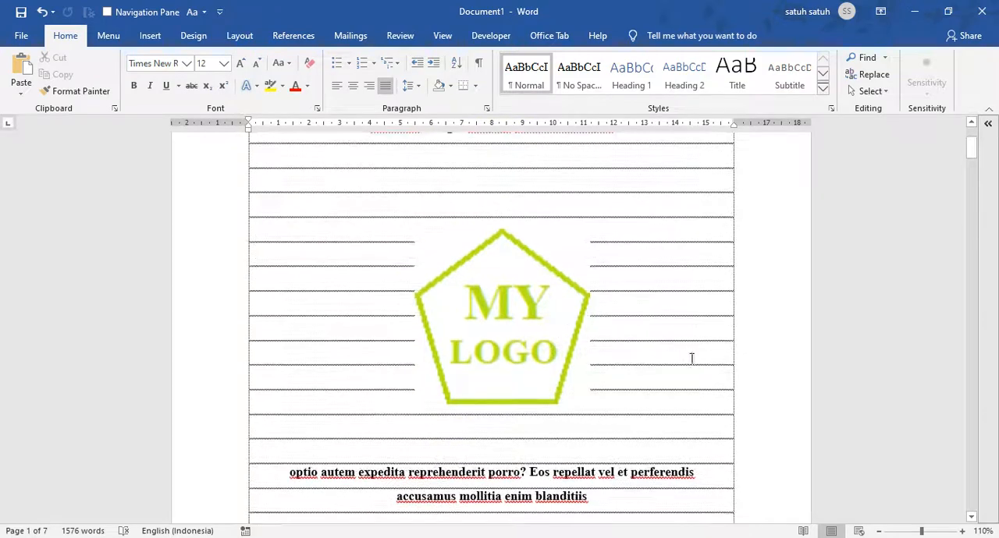
pyautogui.scroll(4, 691, 358)
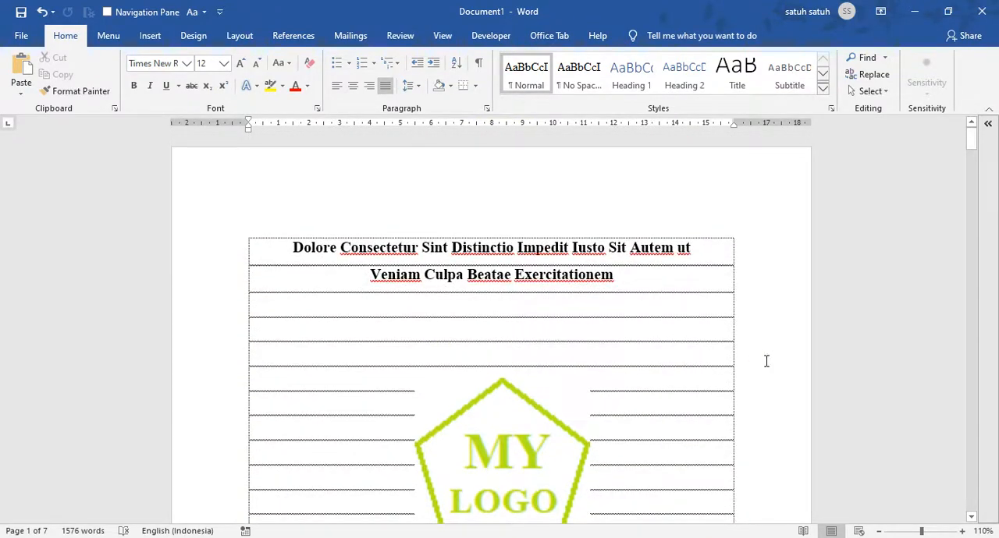
pyautogui.scroll(-2, 732, 359)
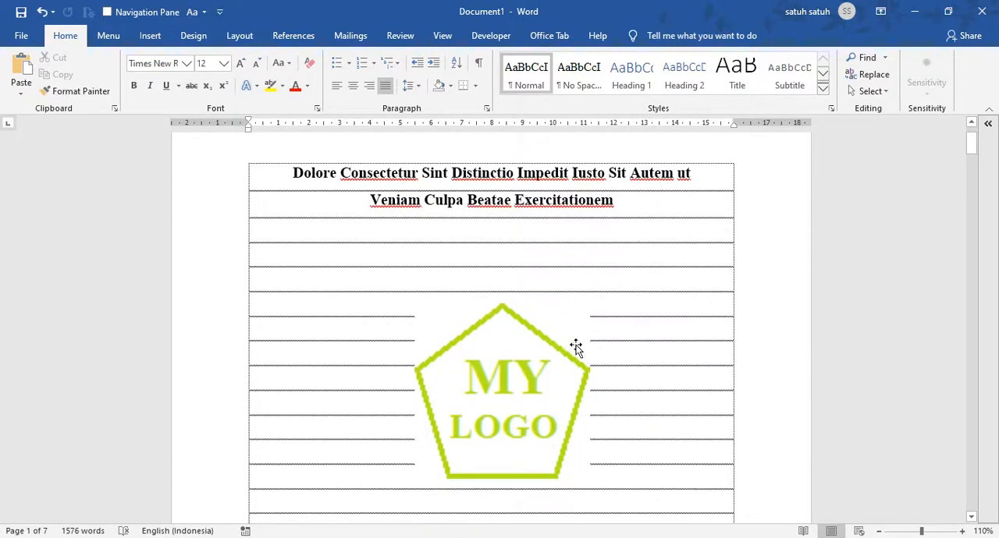
pyautogui.scroll(-12, 575, 346)
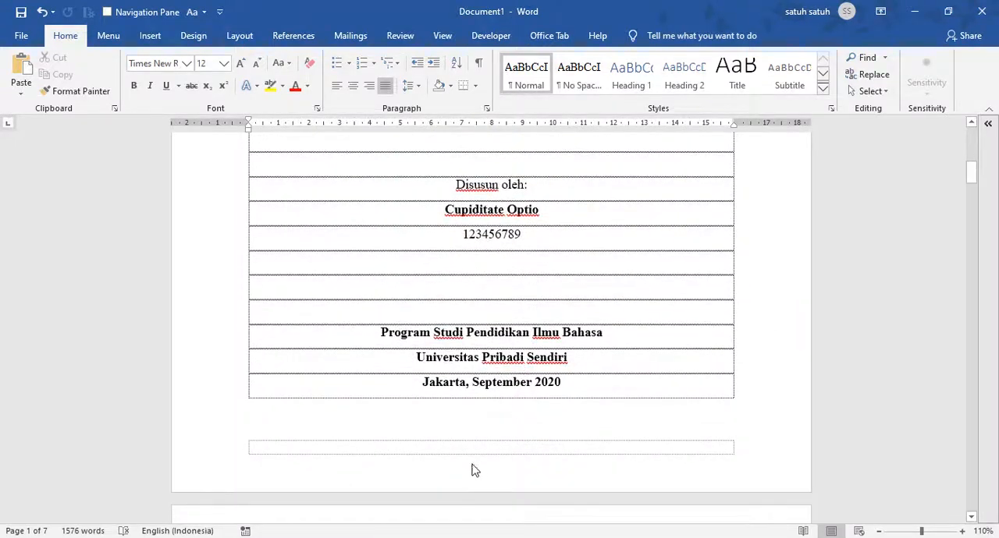
pyautogui.click(330, 194)
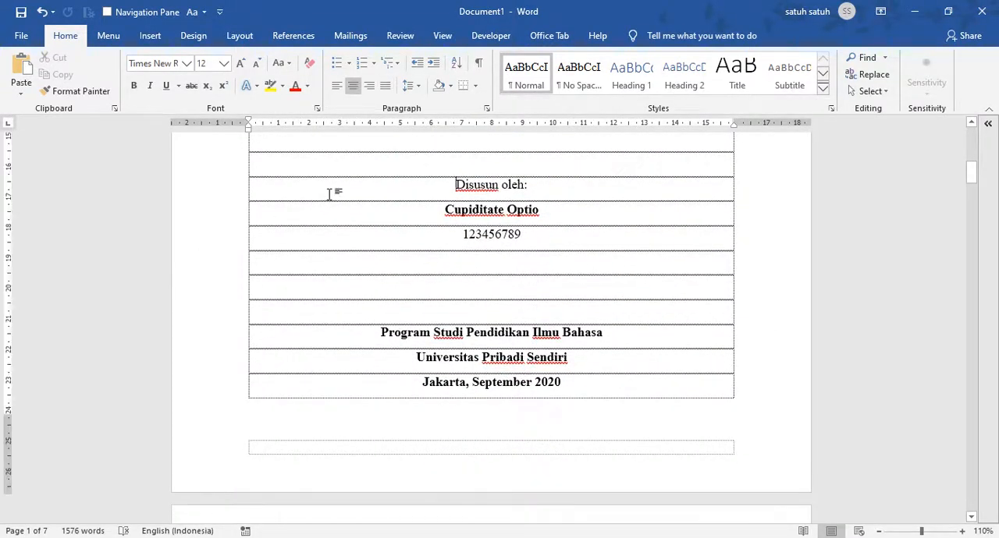